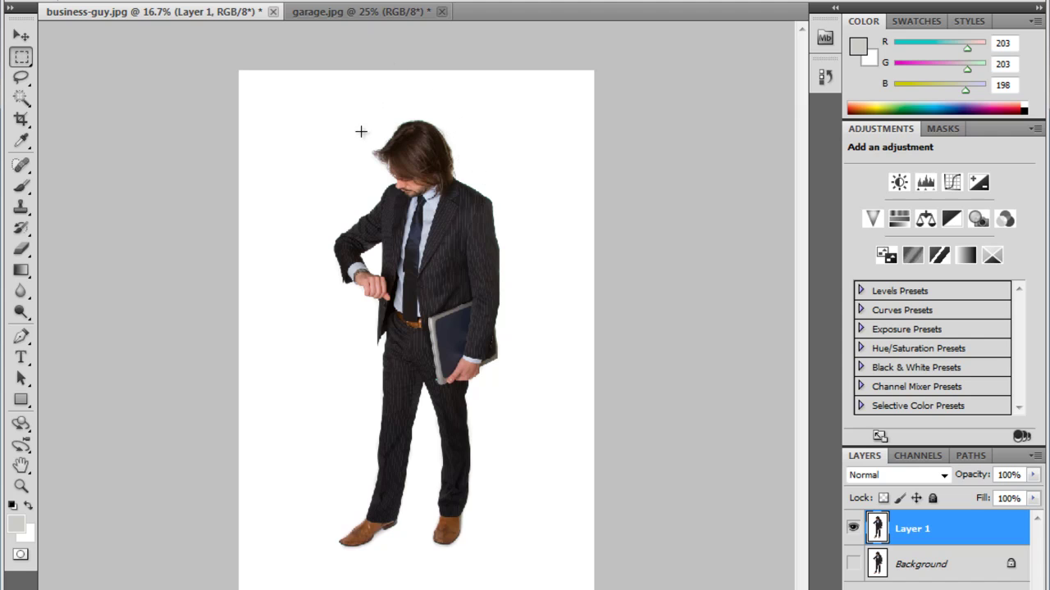
# Compare the garage and businessman photos, then try the Magic Wand and Pen tools.
pyautogui.click(316, 13)
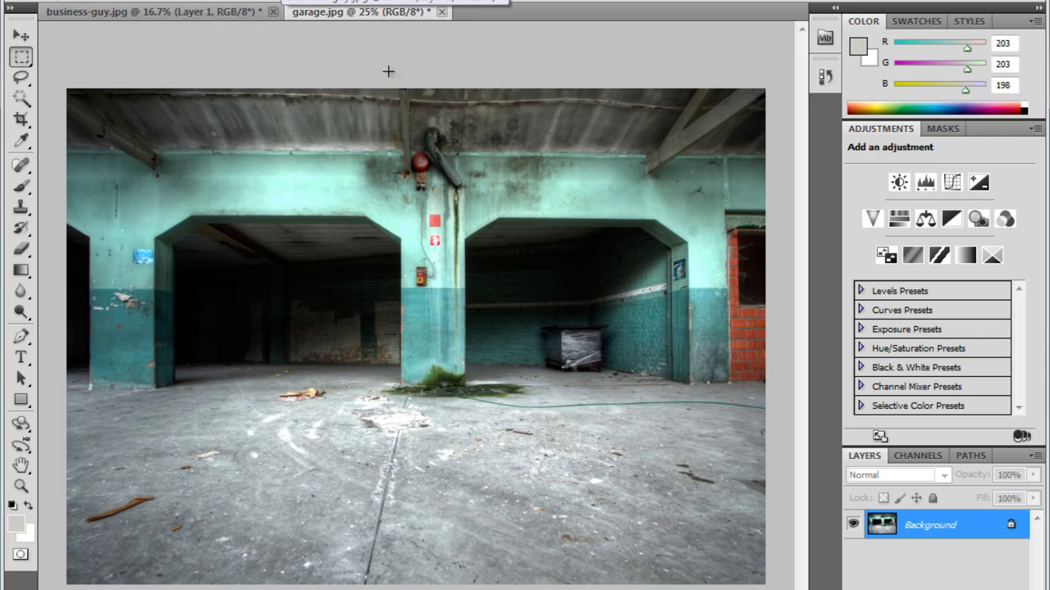
pyautogui.click(193, 15)
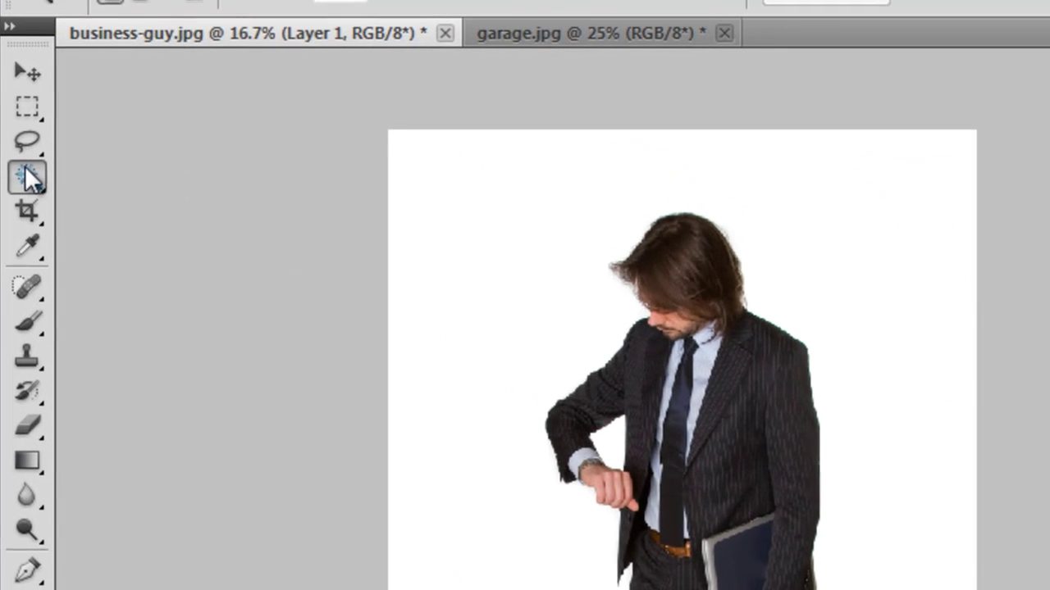
pyautogui.moveTo(21, 98)
pyautogui.mouseDown()
pyautogui.moveTo(105, 128)
pyautogui.moveTo(109, 116)
pyautogui.mouseUp()
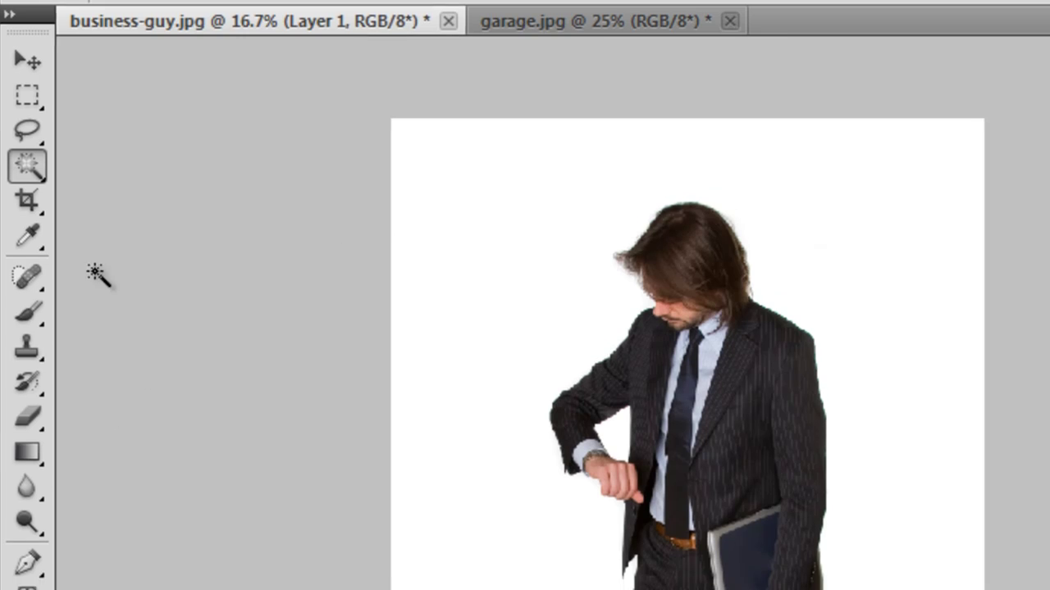
pyautogui.press('p')
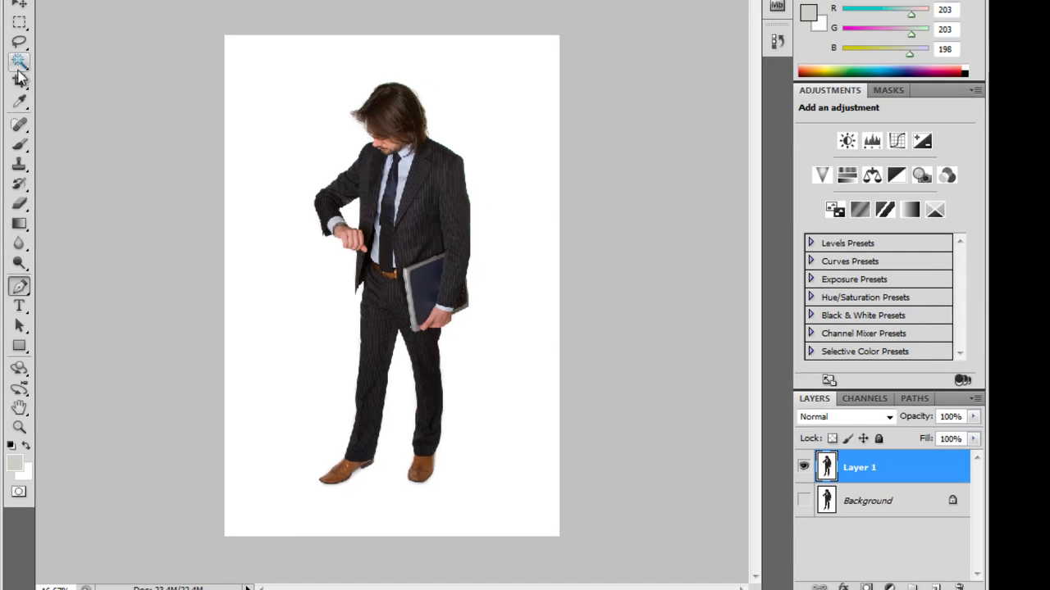
pyautogui.press('w')
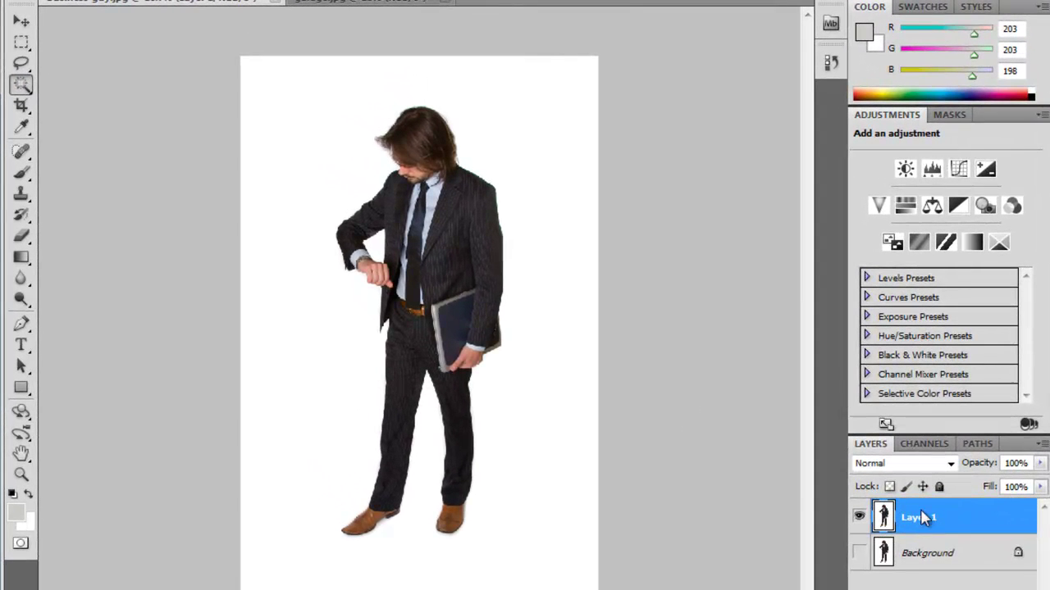
# Delete Layer 1 and duplicate the Background into a new Layer 1 with Ctrl+J.
pyautogui.press('Delete')
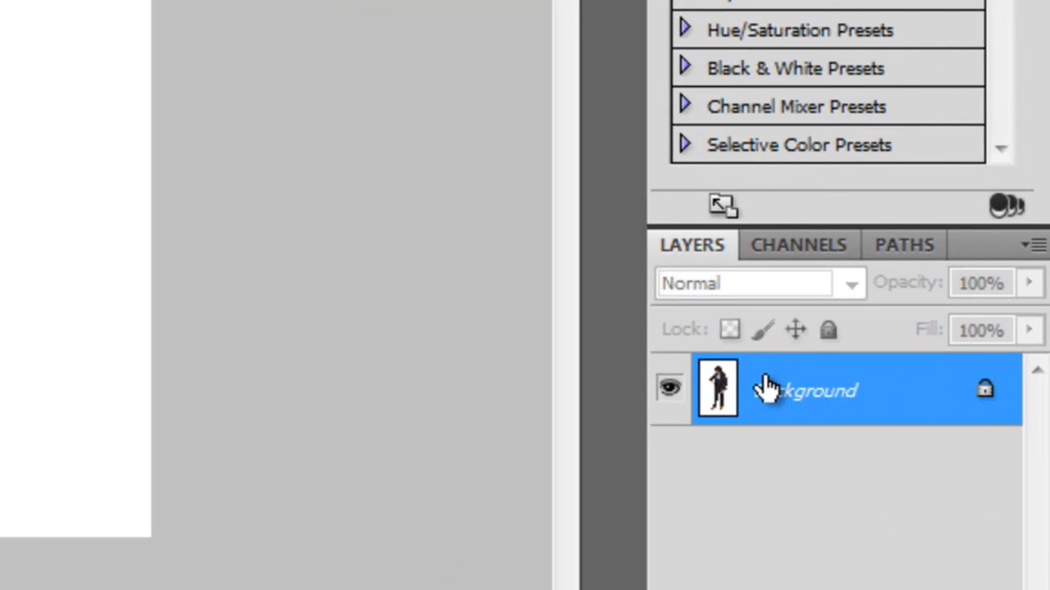
pyautogui.hotkey('ctrl', 'j')
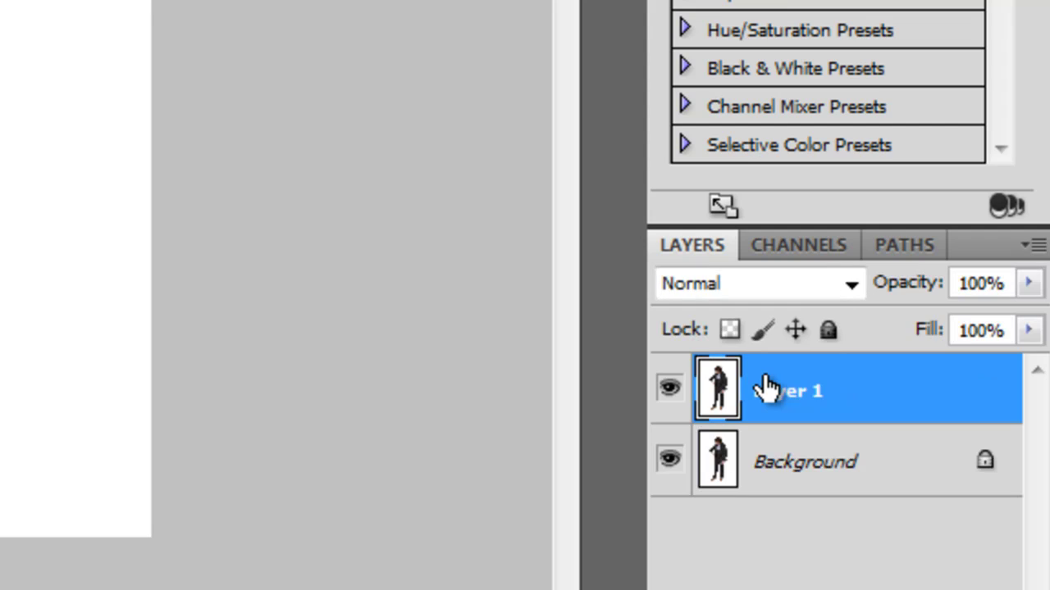
pyautogui.rightClick(871, 480)
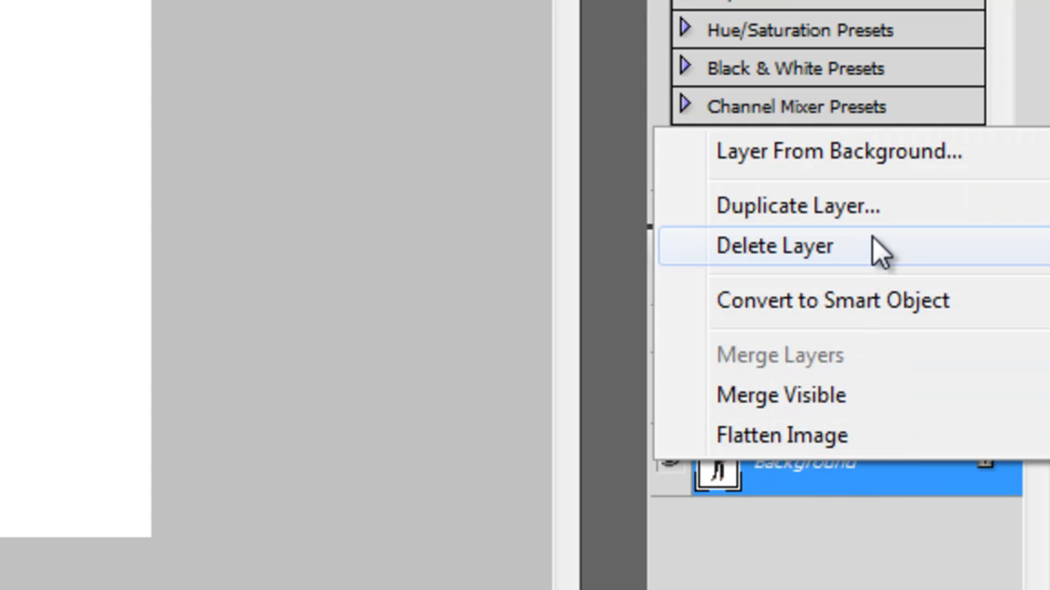
pyautogui.click(872, 582)
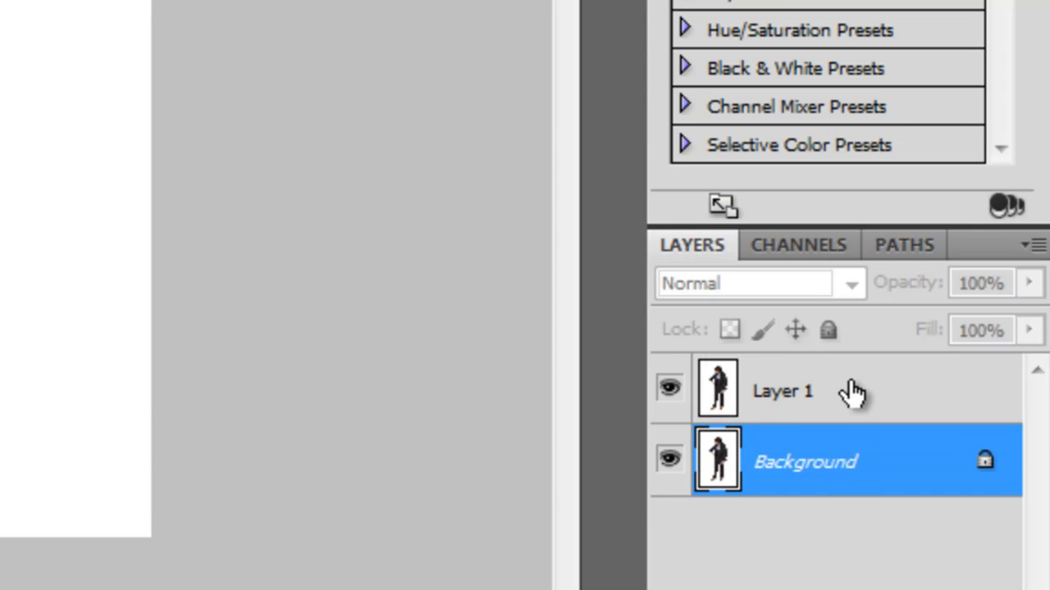
# With Layer 1 active and Background hidden, invert the selection onto the businessman.
pyautogui.click(833, 398)
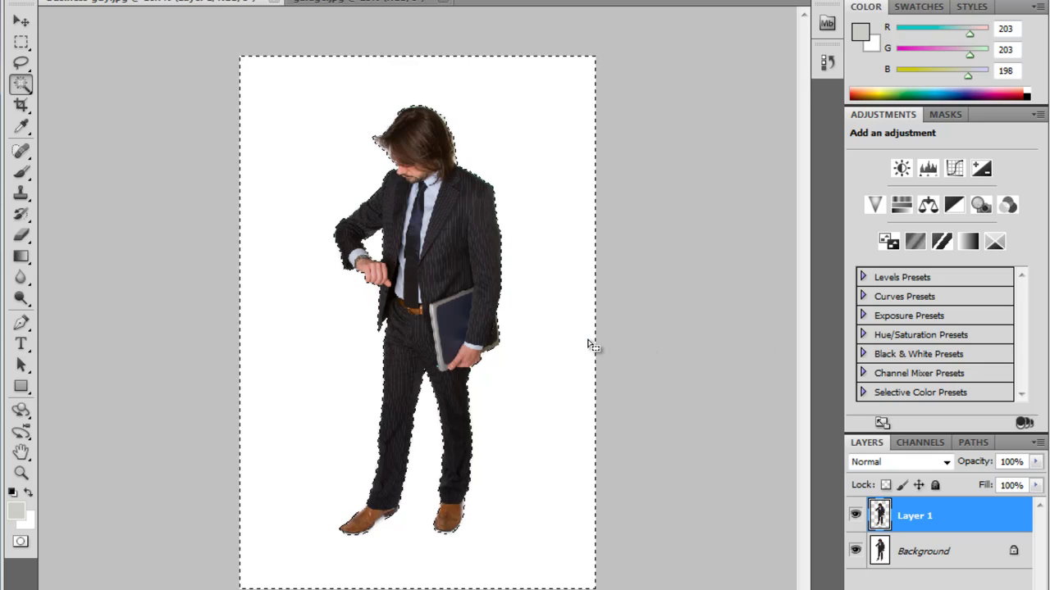
pyautogui.click(855, 551)
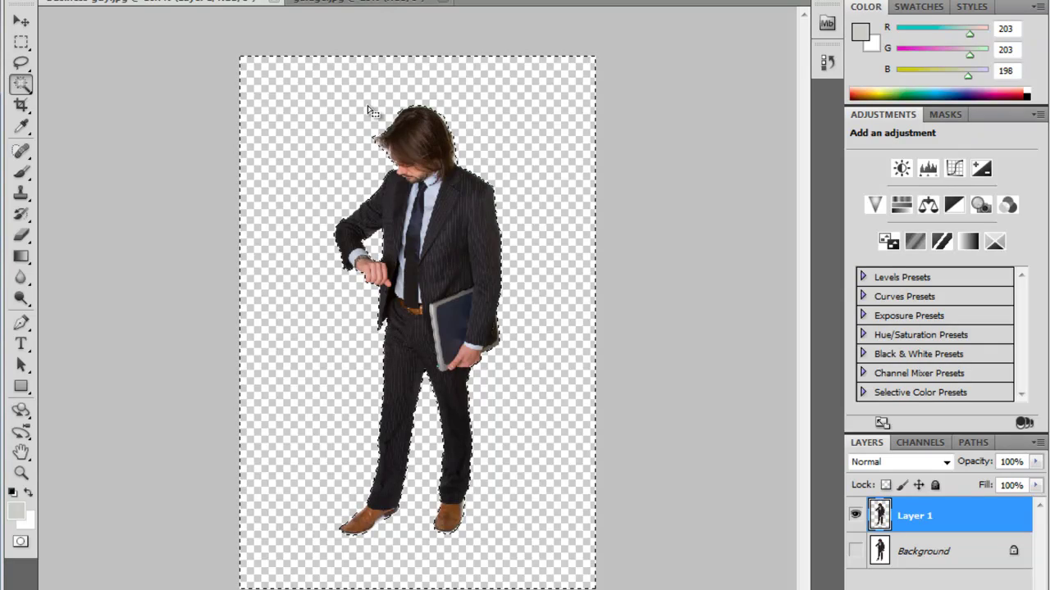
pyautogui.click(179, 0)
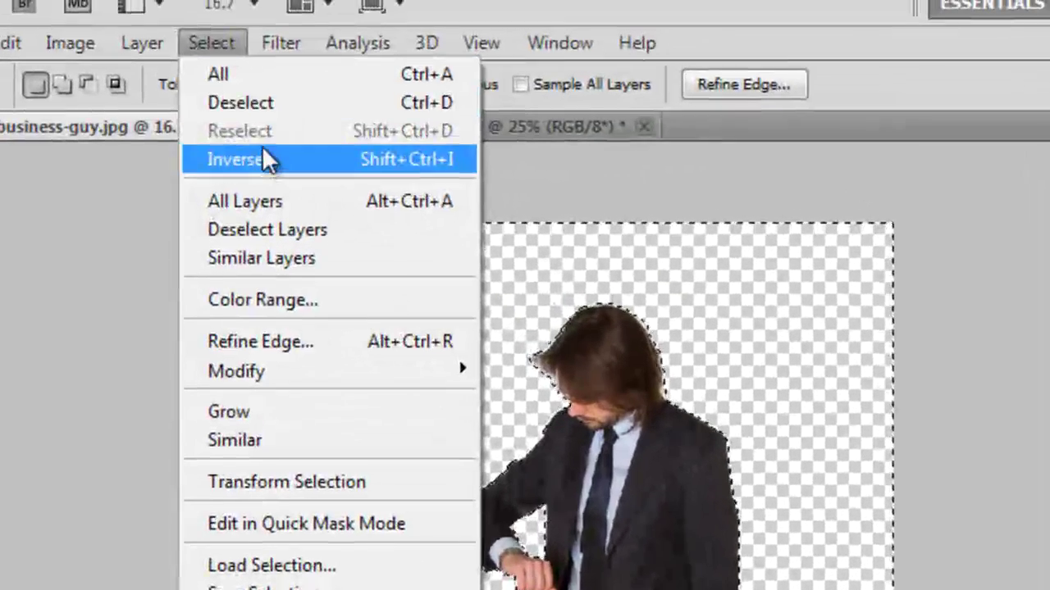
pyautogui.click(211, 11)
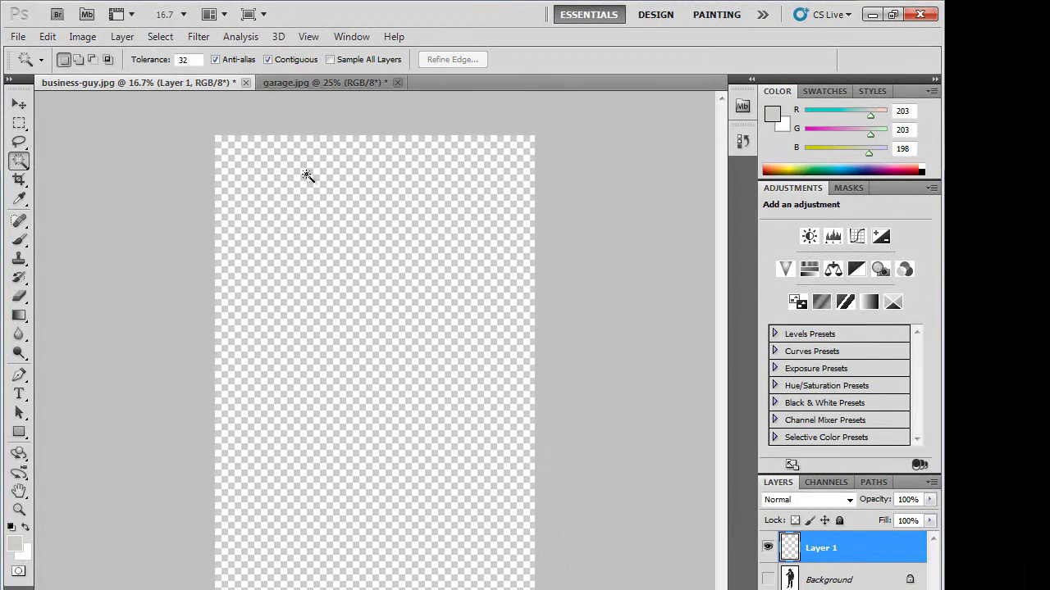
# Paste the cut-out man into garage.jpg, accepting the colour profile conversion.
pyautogui.click(297, 78)
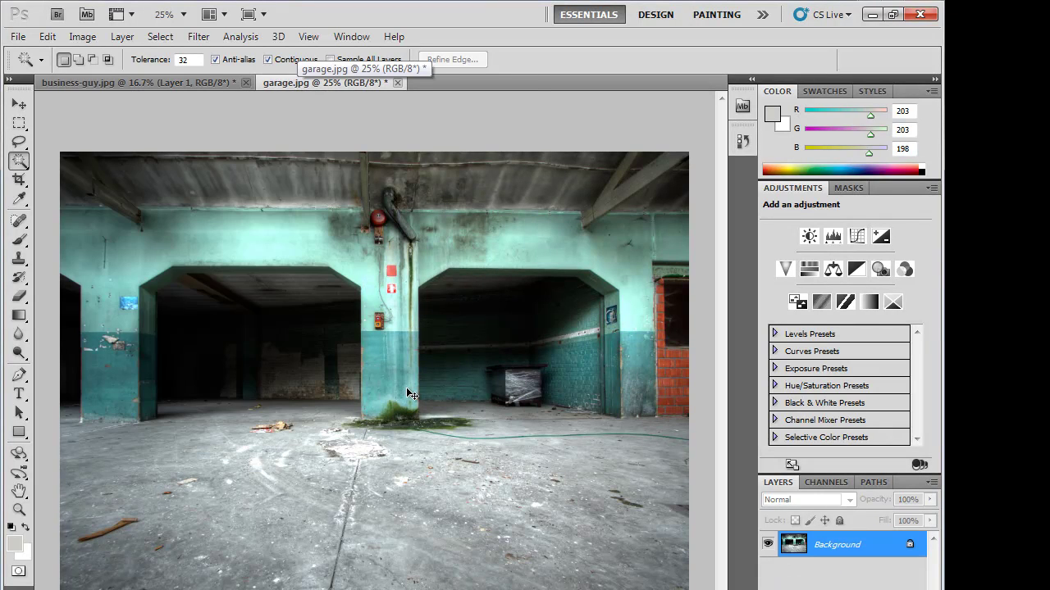
pyautogui.hotkey('ctrl', 'v')
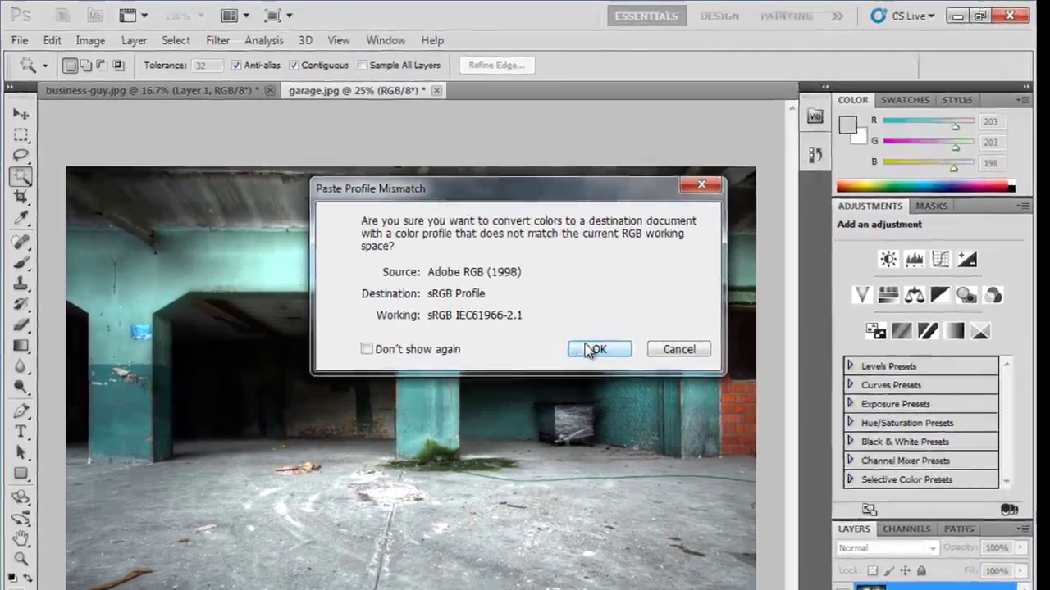
pyautogui.click(542, 318)
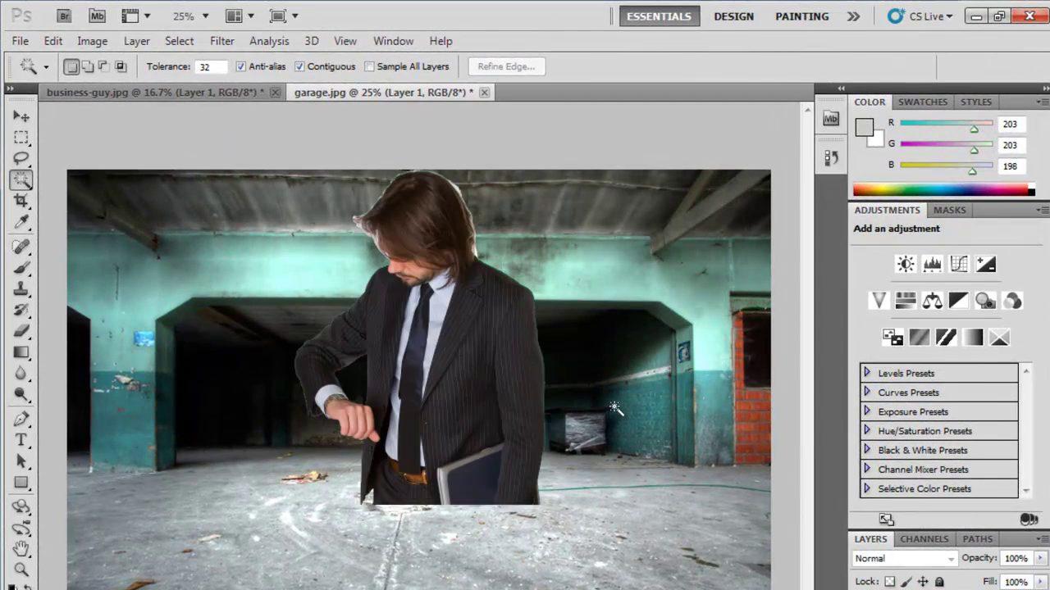
# Rename the pasted layer to 'business-man'.
pyautogui.doubleClick(927, 589)
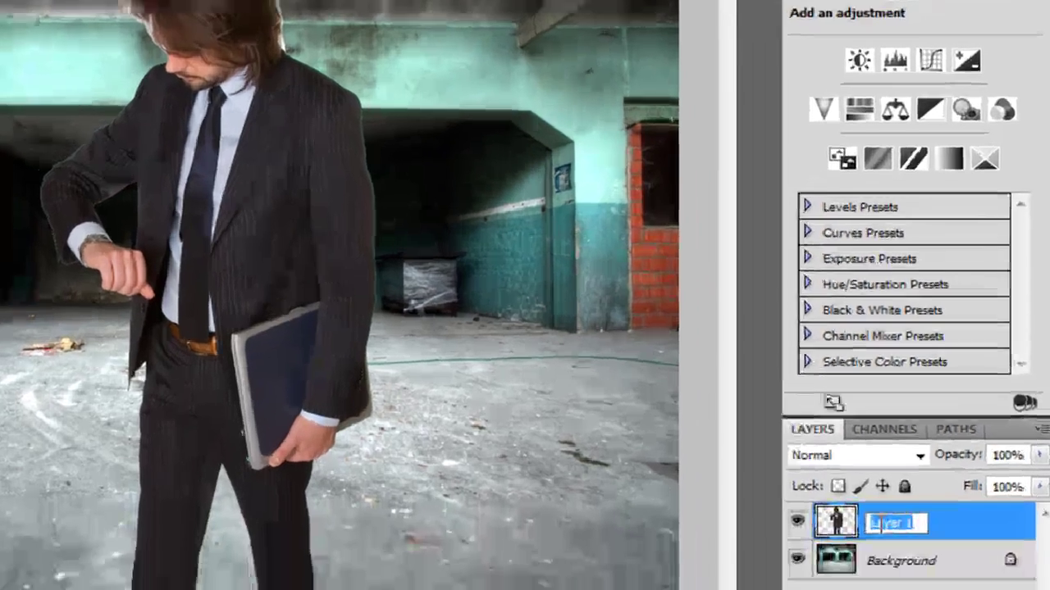
pyautogui.write('busines')
pyautogui.write('s-man')
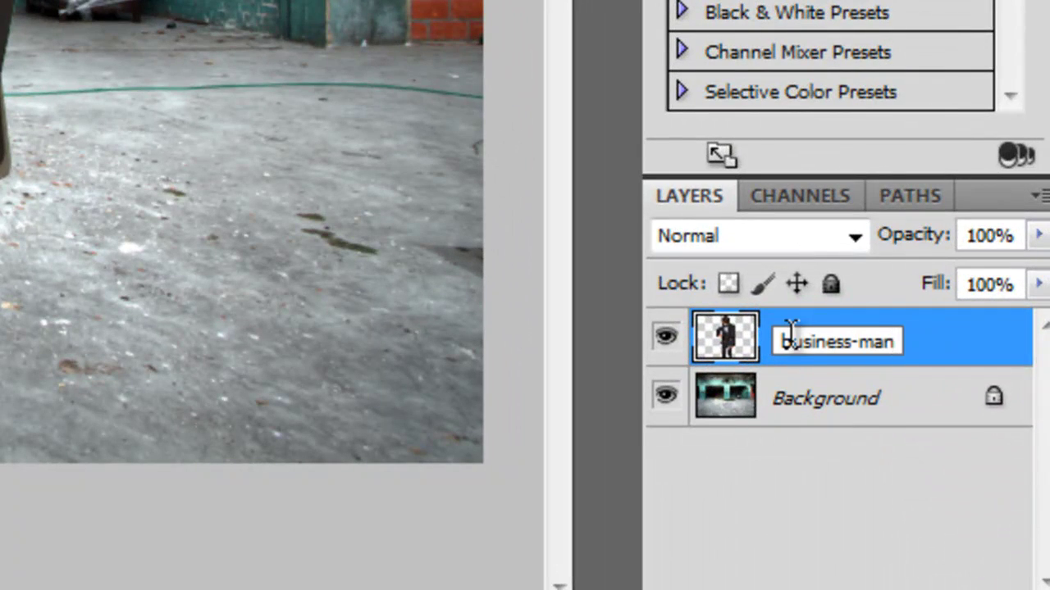
pyautogui.press('Return')
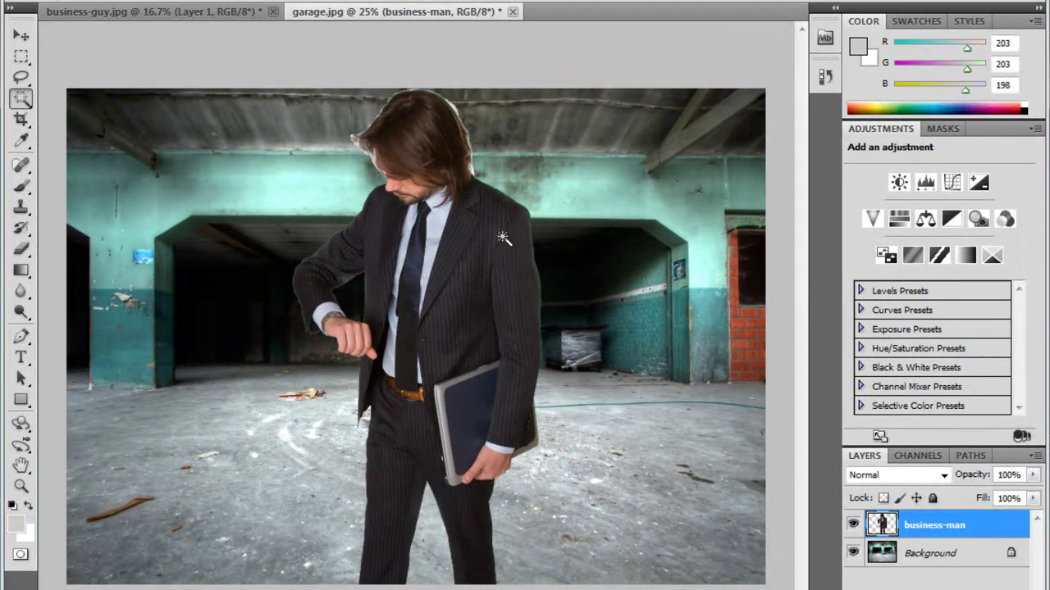
# Scale the businessman down and place him on the garage floor before the right archway.
pyautogui.hotkey('ctrl', 't')
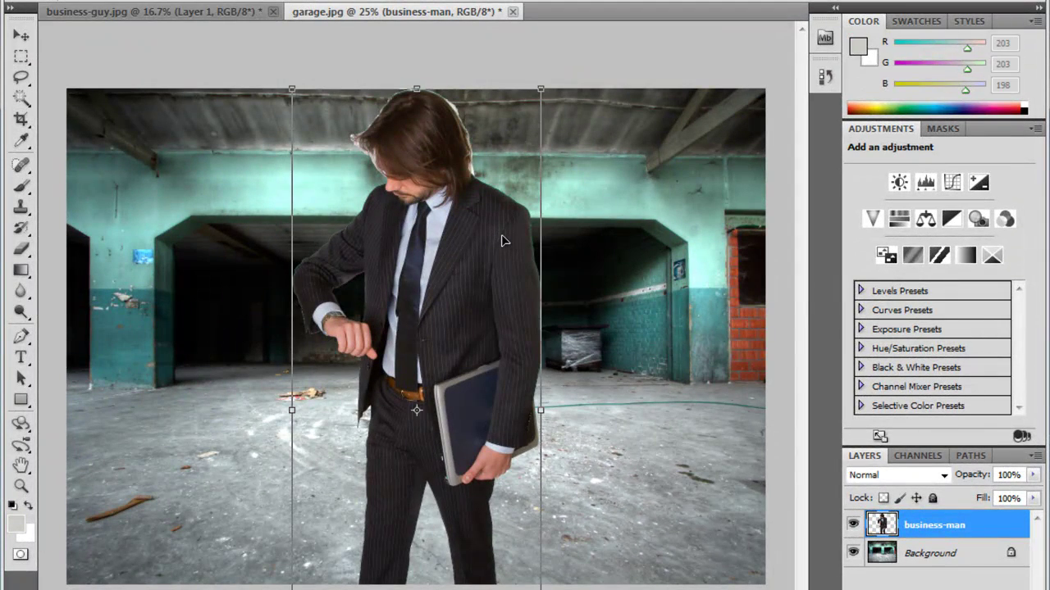
pyautogui.moveTo(292, 95); pyautogui.dragTo(456, 384)
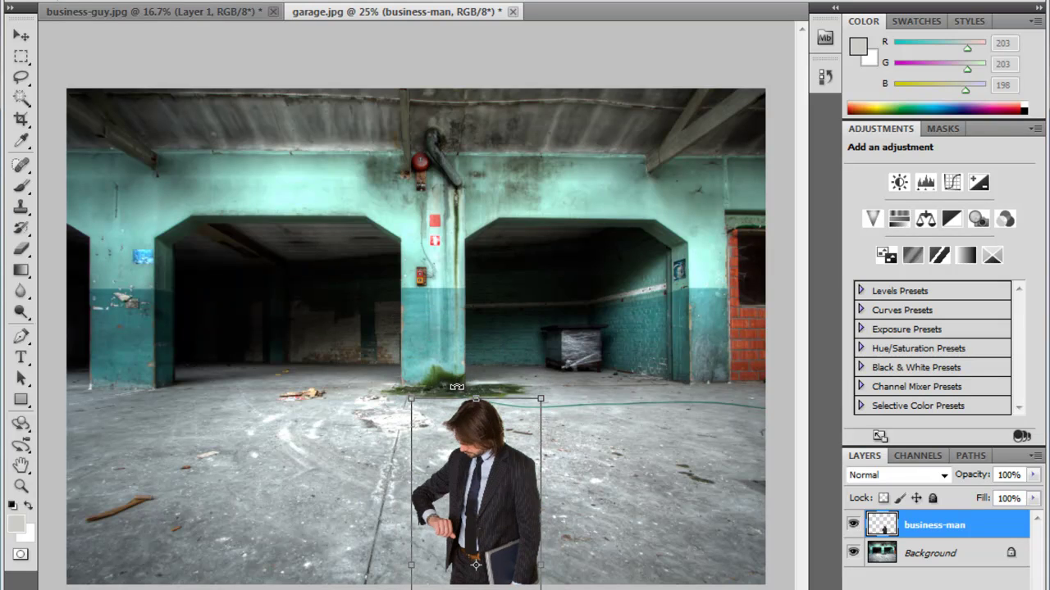
pyautogui.moveTo(489, 491); pyautogui.dragTo(560, 322)
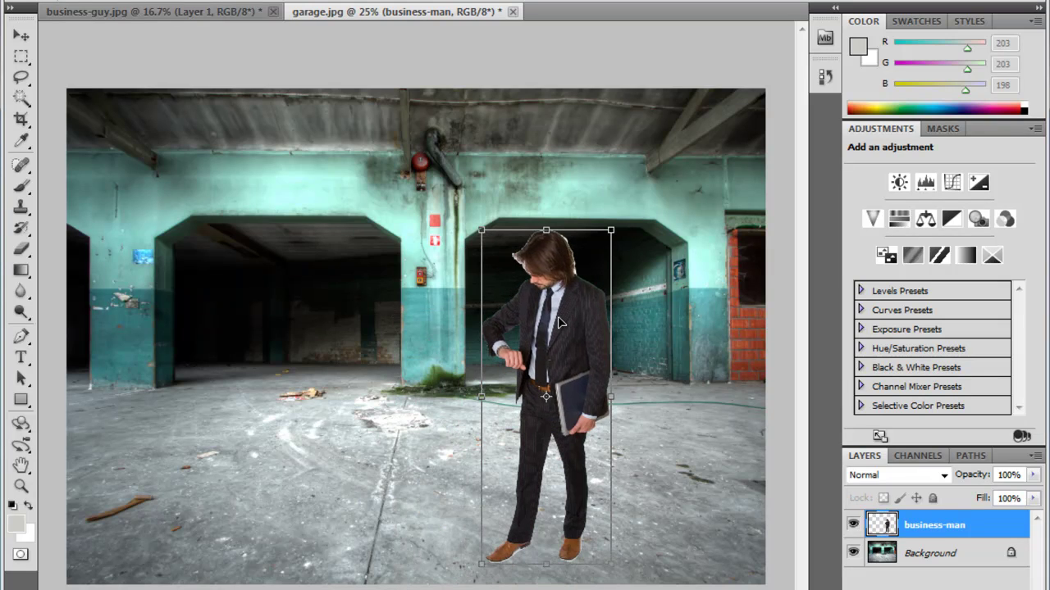
pyautogui.press('w')
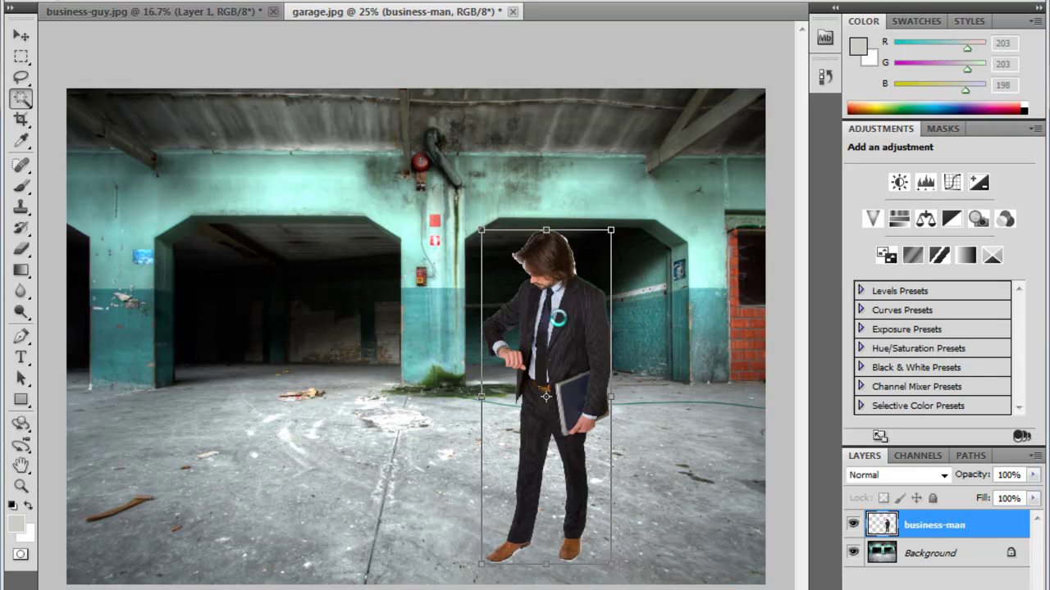
pyautogui.press('Return')
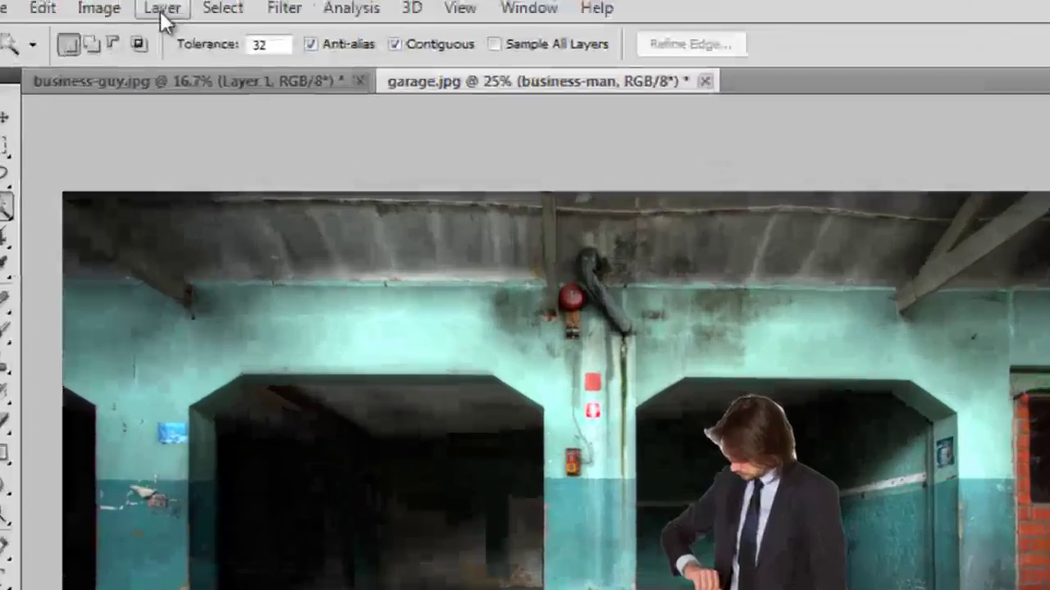
# Add a Gradient Map adjustment layer above business-man and set its opacity to 0%.
pyautogui.click(131, 0)
pyautogui.moveTo(239, 127)
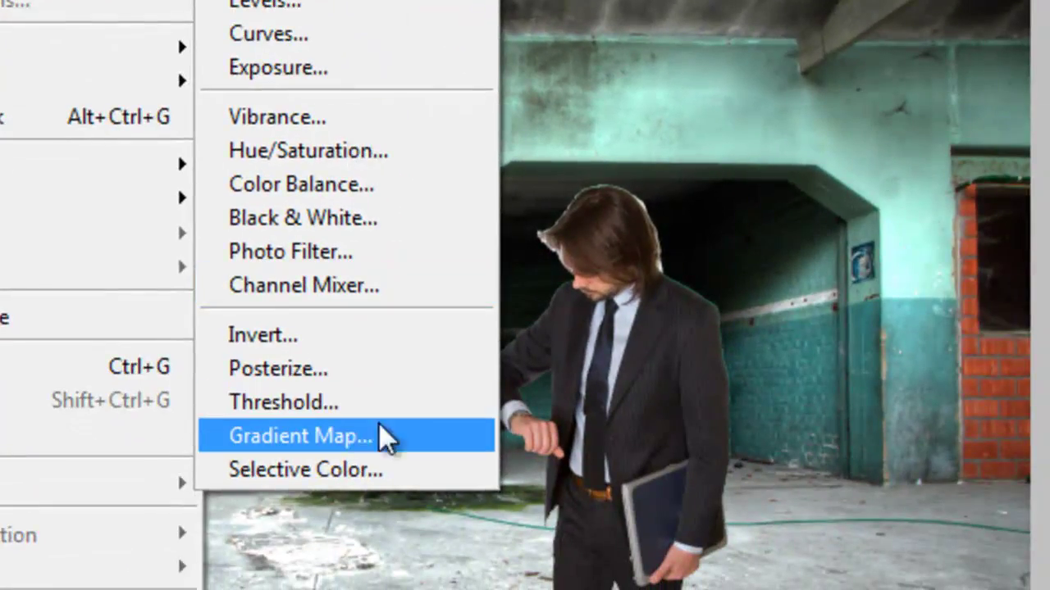
pyautogui.click(383, 436)
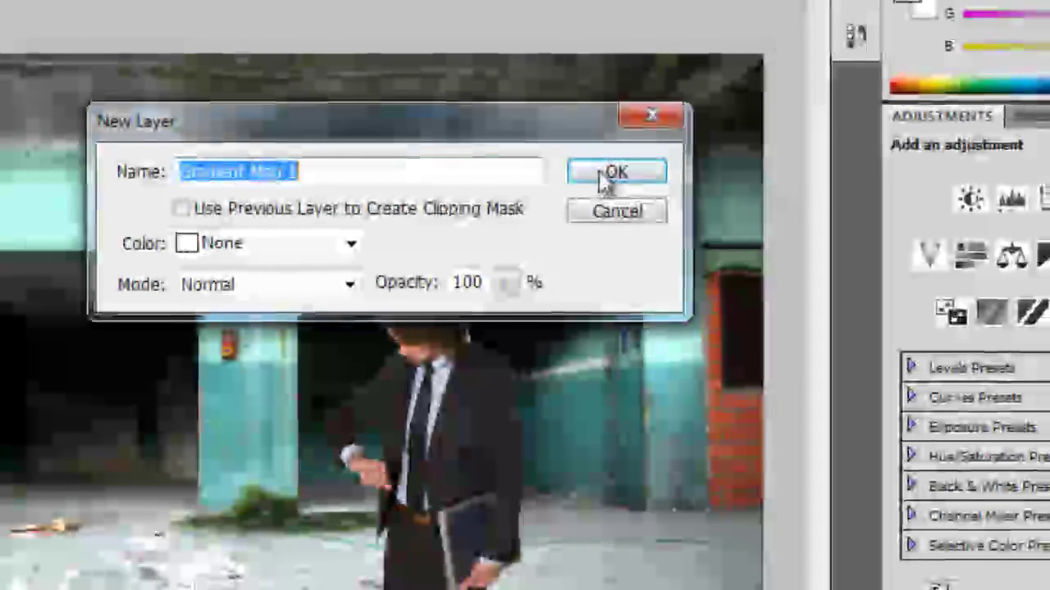
pyautogui.click(836, 58)
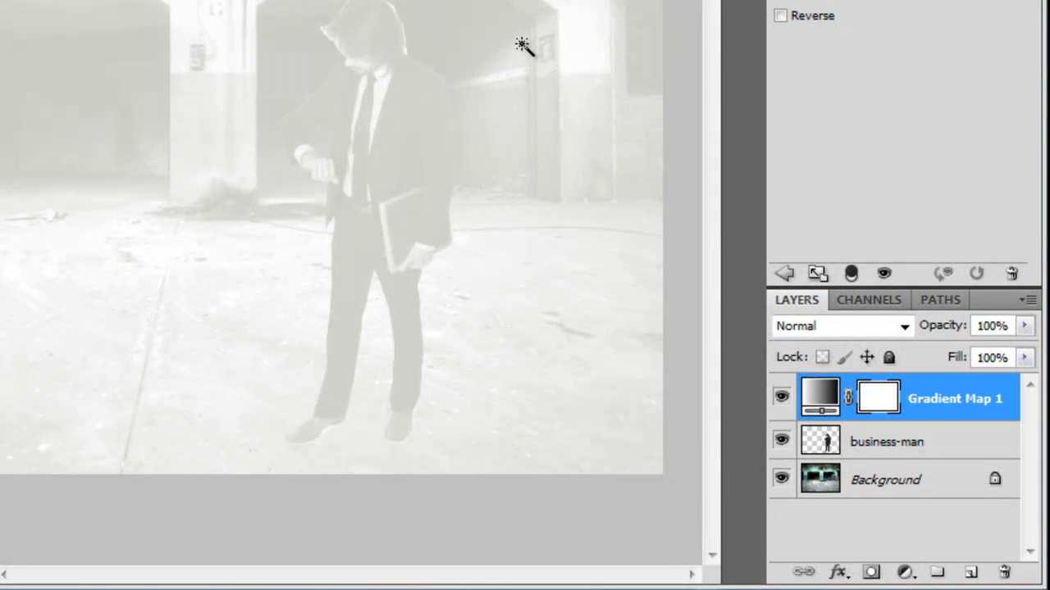
pyautogui.click(1024, 325)
pyautogui.moveTo(1024, 358); pyautogui.dragTo(886, 352)
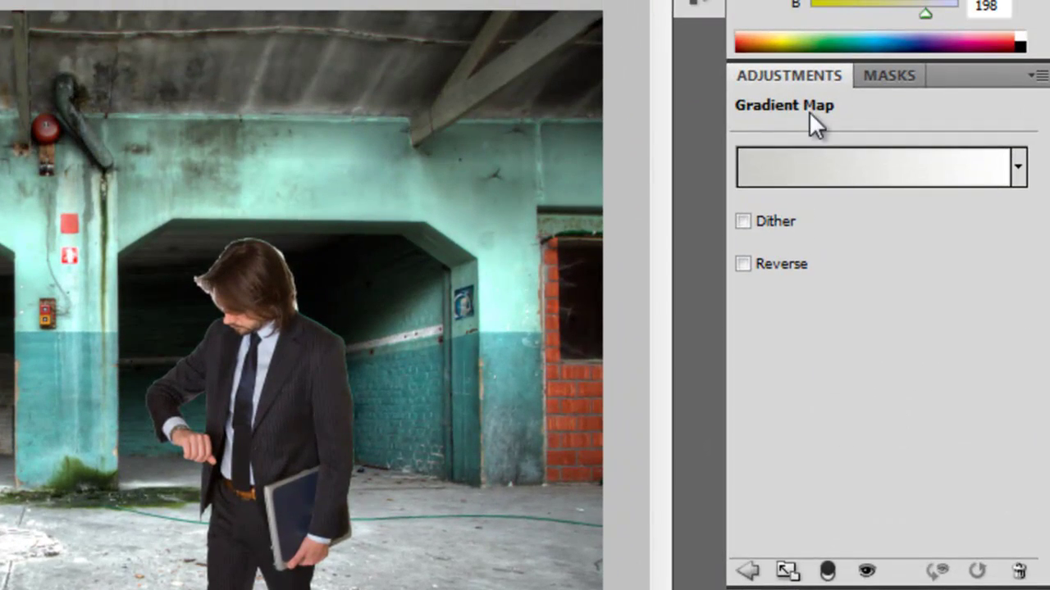
# Set the gradient's left stop to pale aqua (b1fbea) sampled from the teal wall.
pyautogui.click(823, 162)
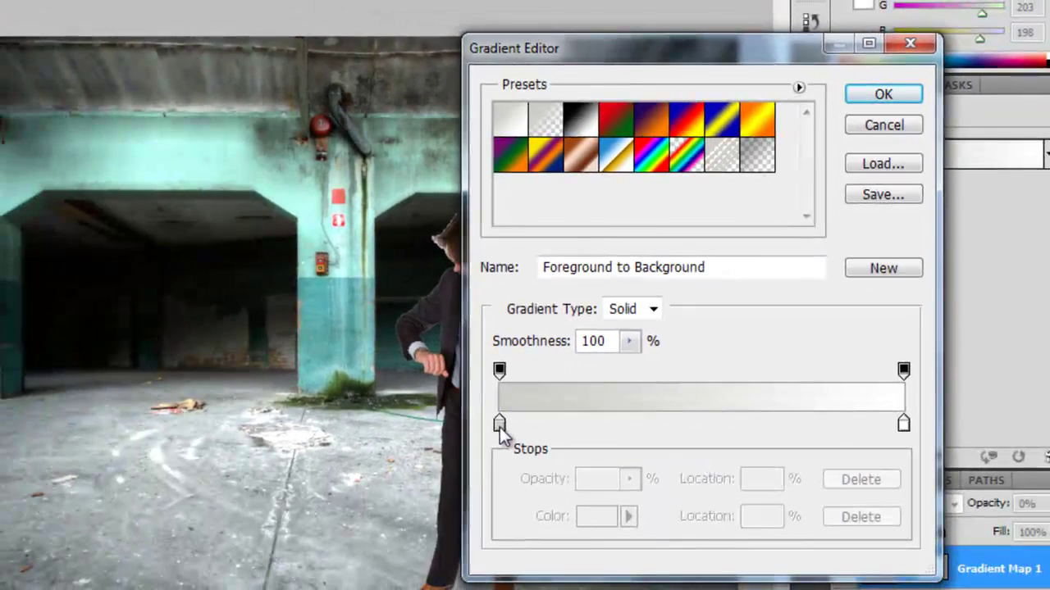
pyautogui.click(499, 424)
pyautogui.click(597, 517)
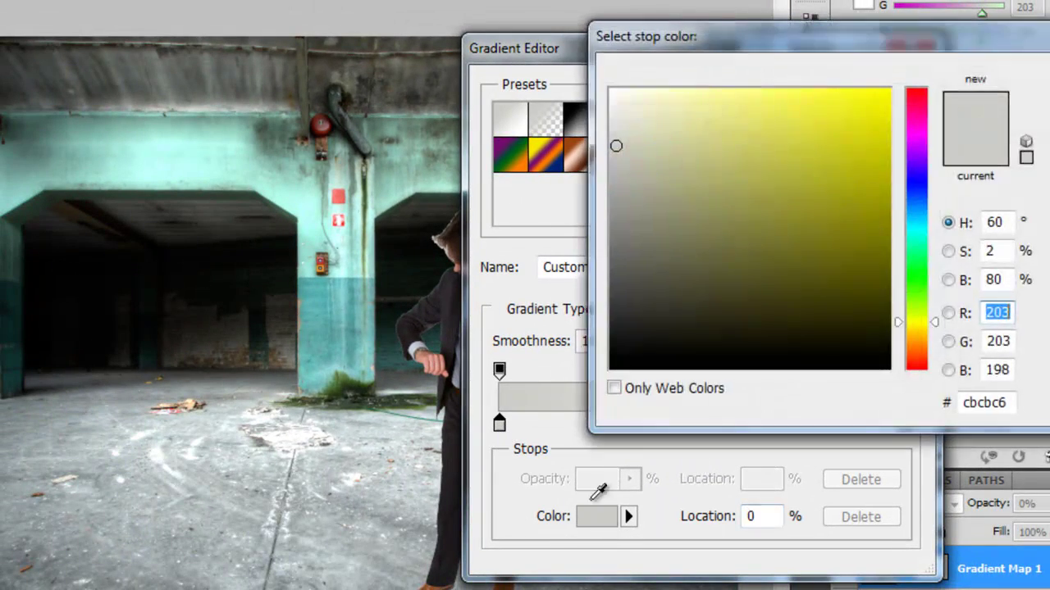
pyautogui.click(183, 147)
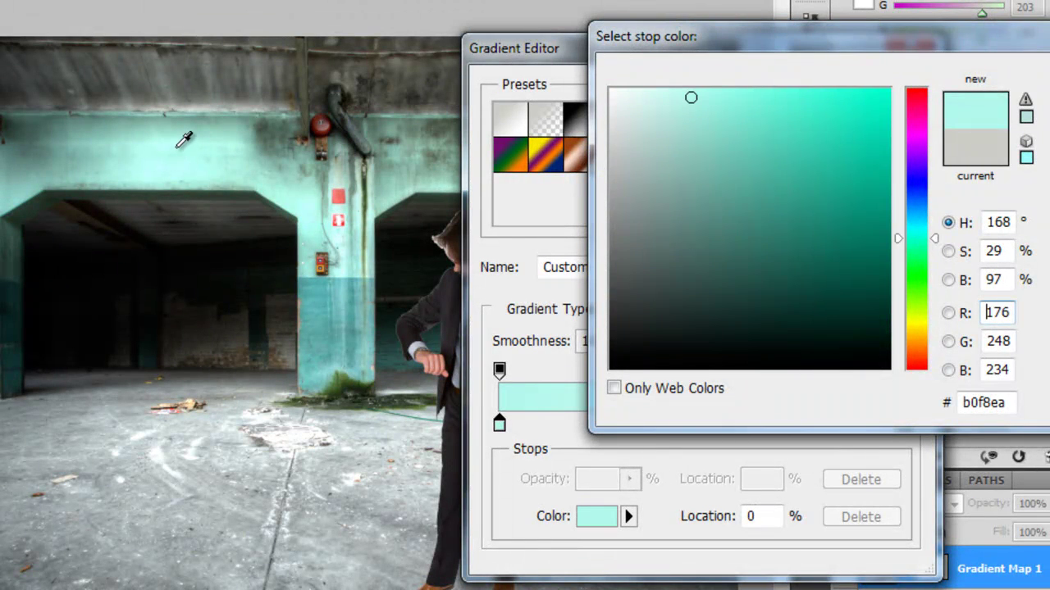
pyautogui.click(175, 143)
pyautogui.click(176, 140)
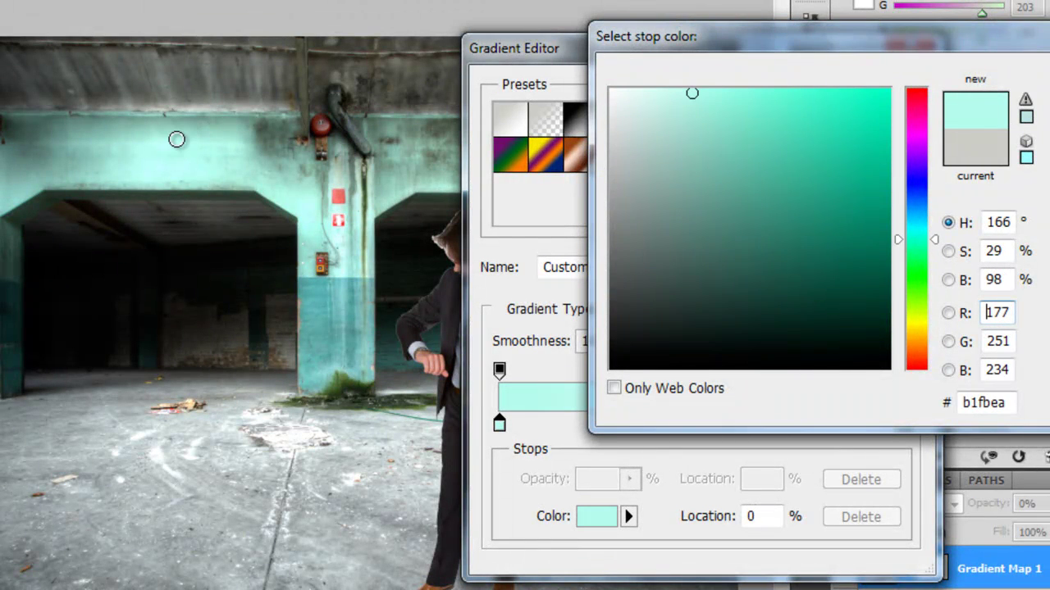
pyautogui.press('Return')
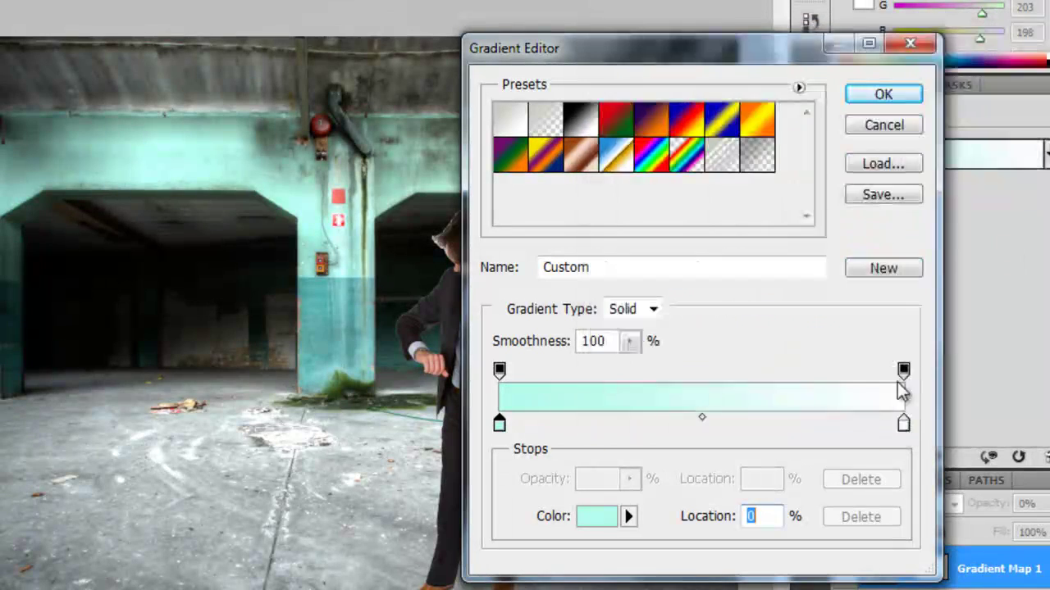
# Set the right stop to light grey (bcc4c7) sampled from the floor and accept the gradient.
pyautogui.click(905, 426)
pyautogui.click(597, 514)
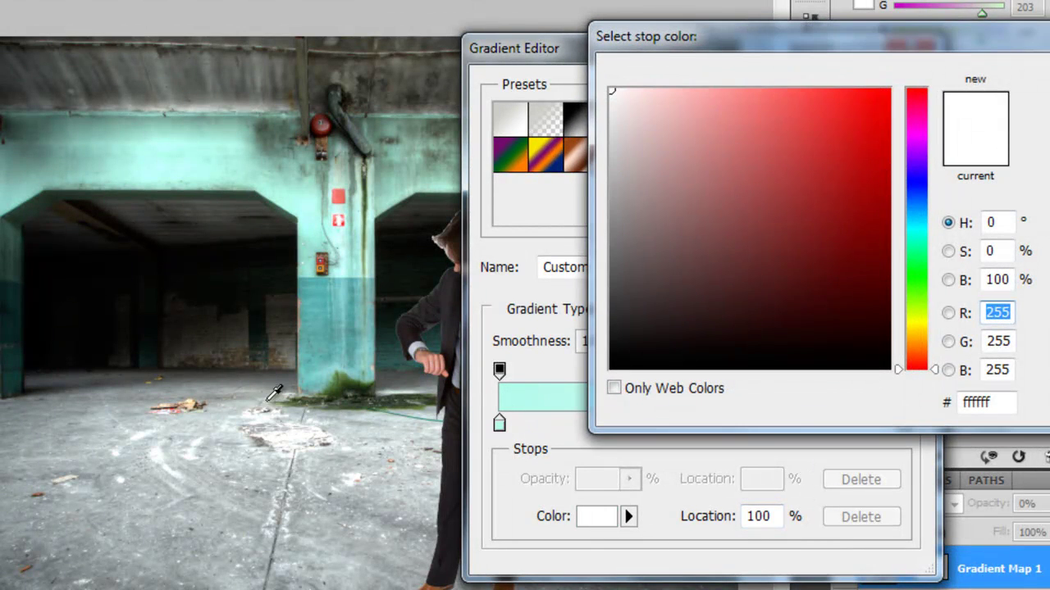
pyautogui.moveTo(271, 400); pyautogui.dragTo(218, 426)
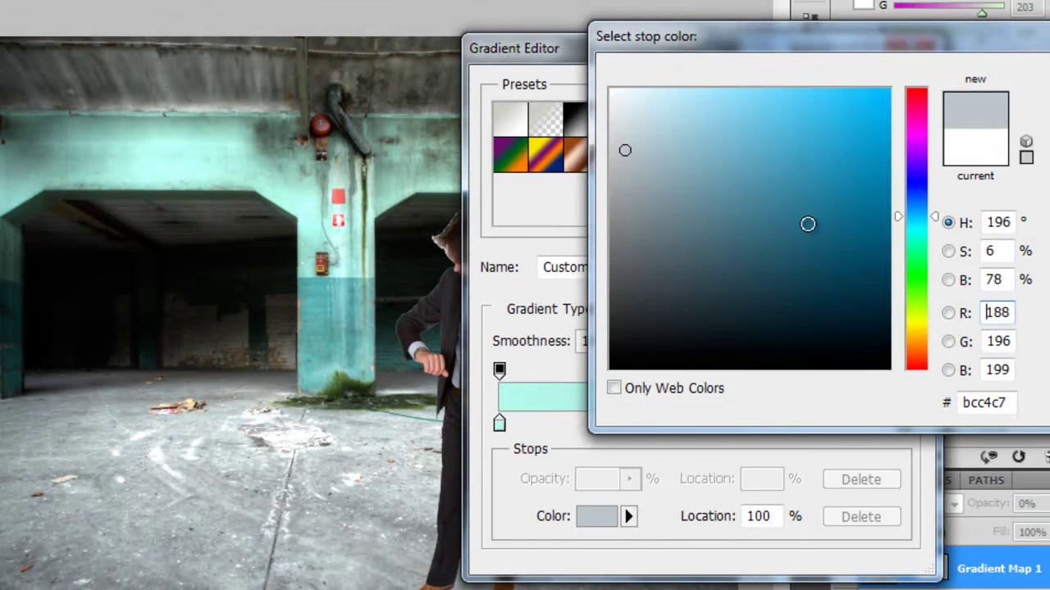
pyautogui.press('Return')
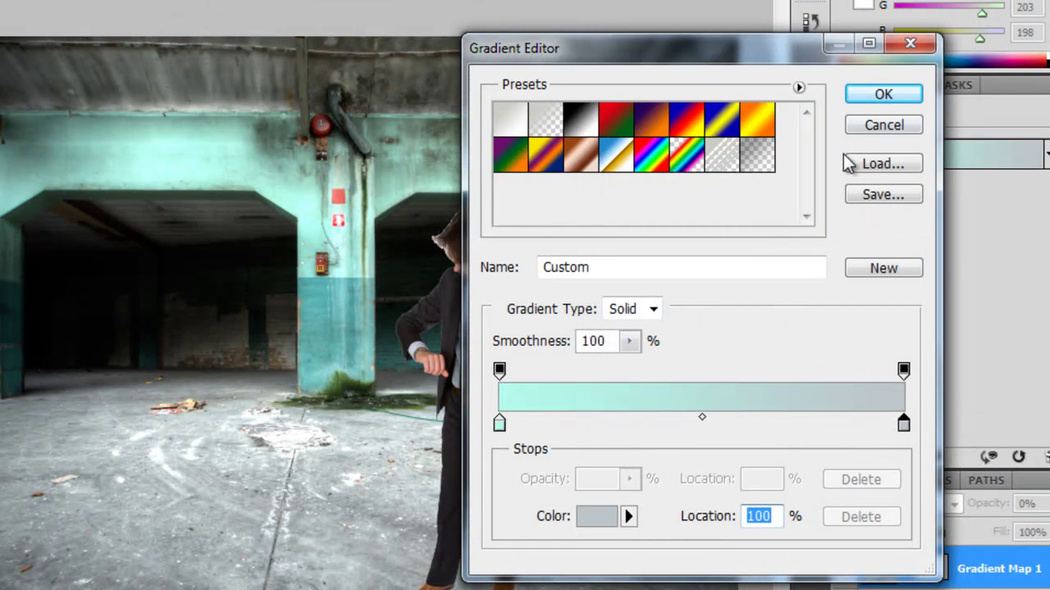
pyautogui.click(905, 98)
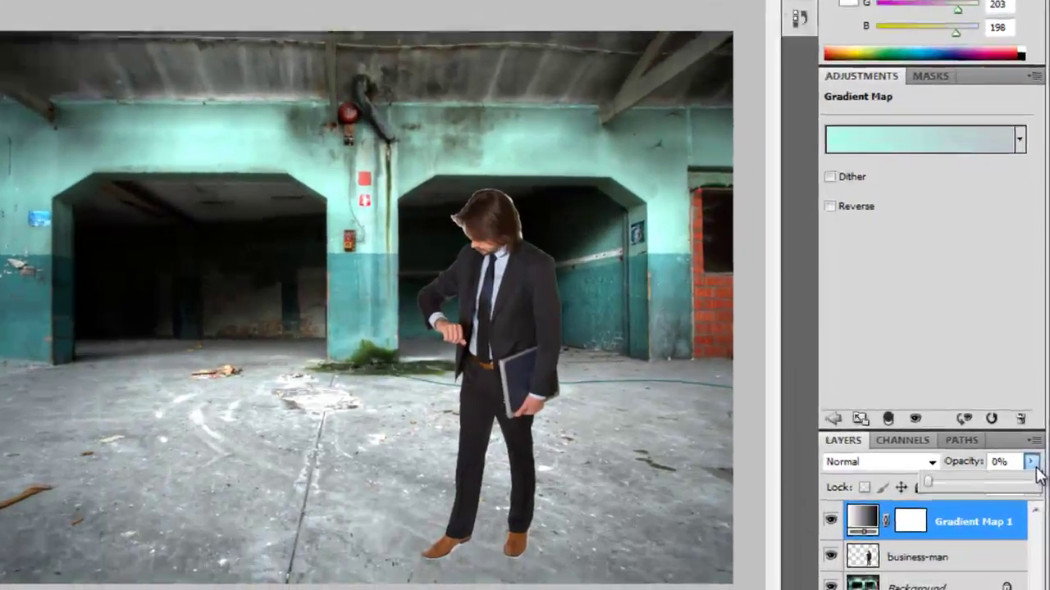
# Set Gradient Map 1 to 100% opacity and Overlay blending, clipped to the business-man layer.
pyautogui.click(1047, 503)
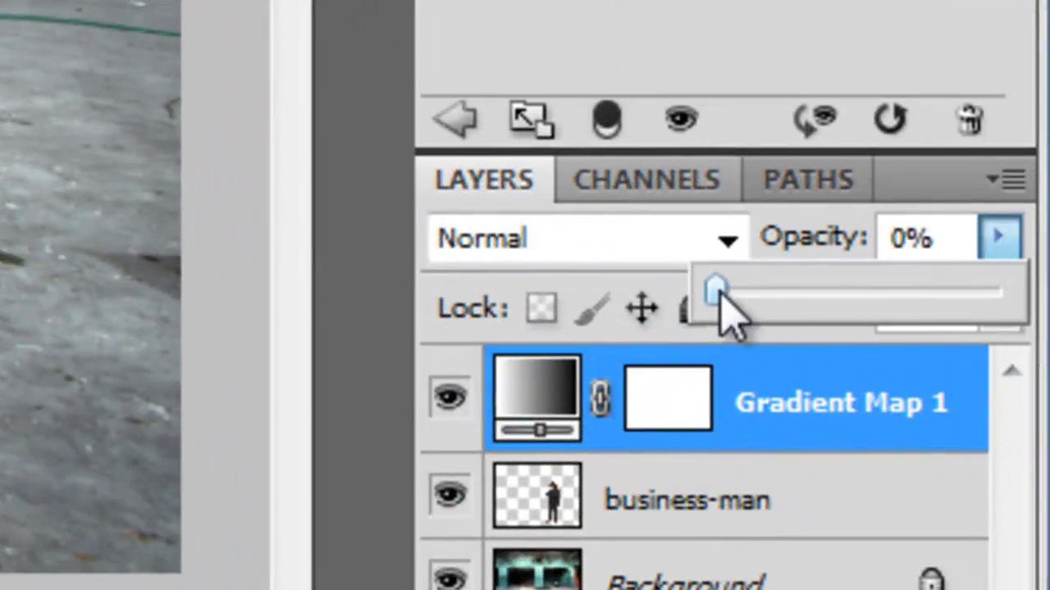
pyautogui.moveTo(768, 336); pyautogui.dragTo(1012, 337)
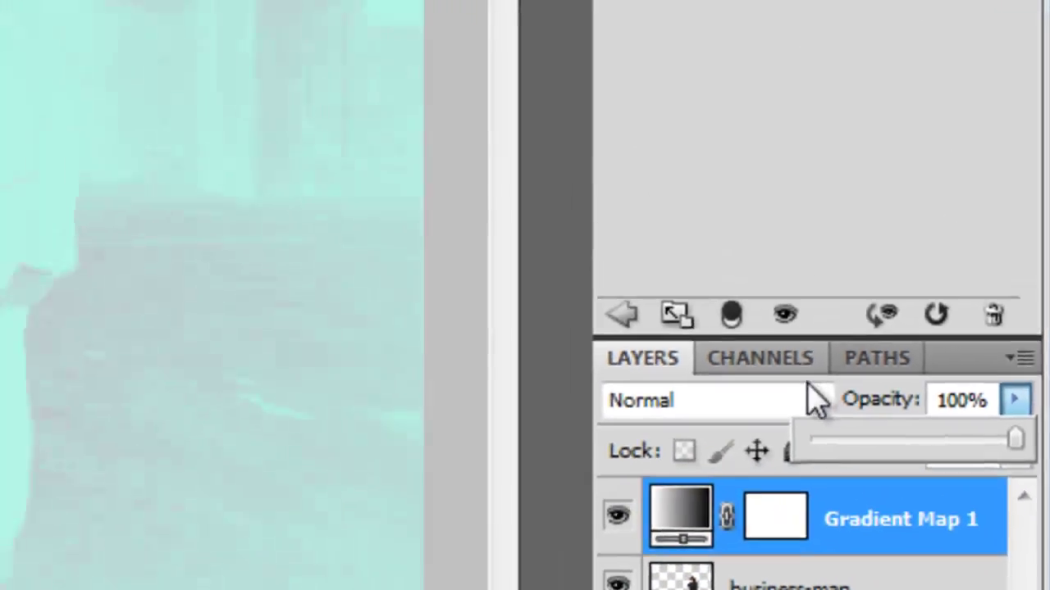
pyautogui.click(816, 400)
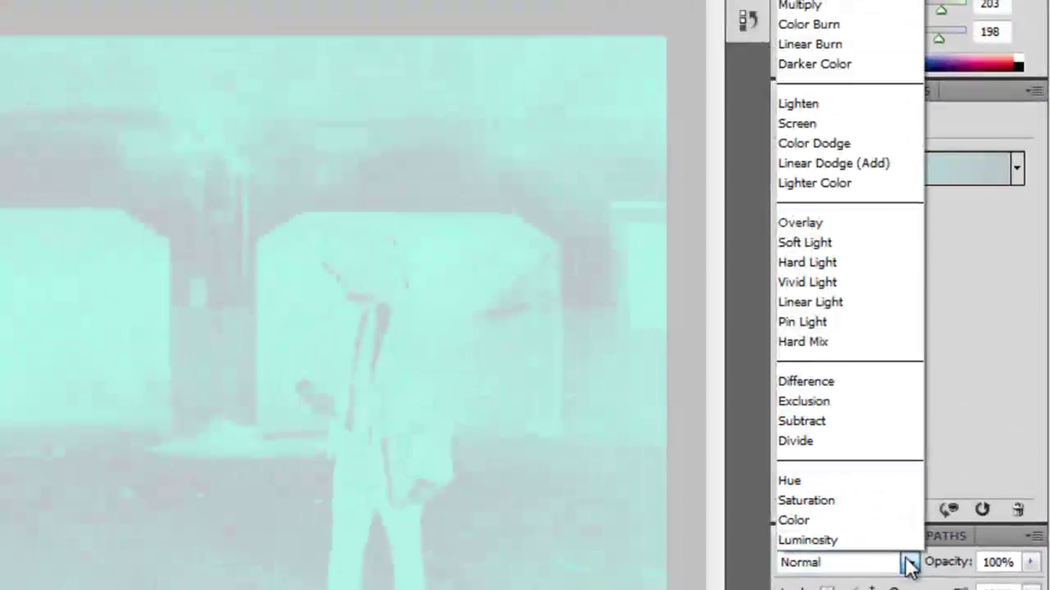
pyautogui.click(816, 400)
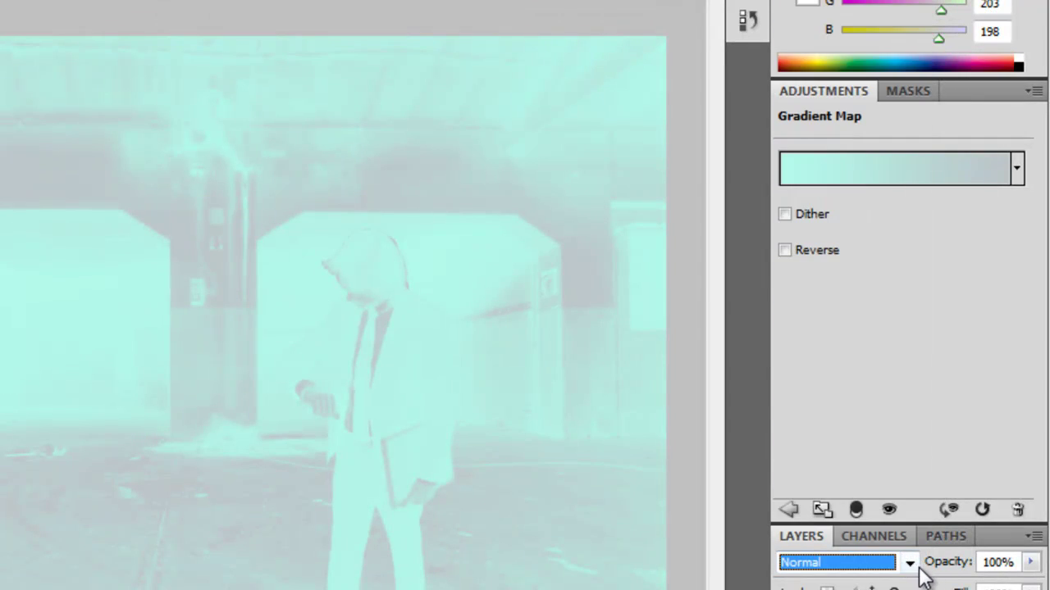
pyautogui.click(910, 564)
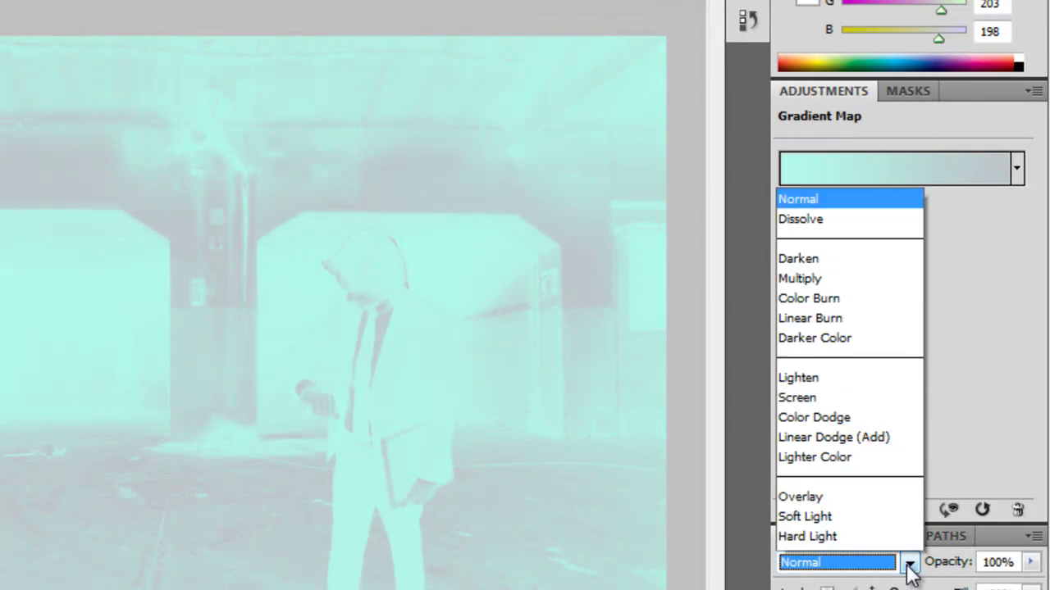
pyautogui.click(870, 224)
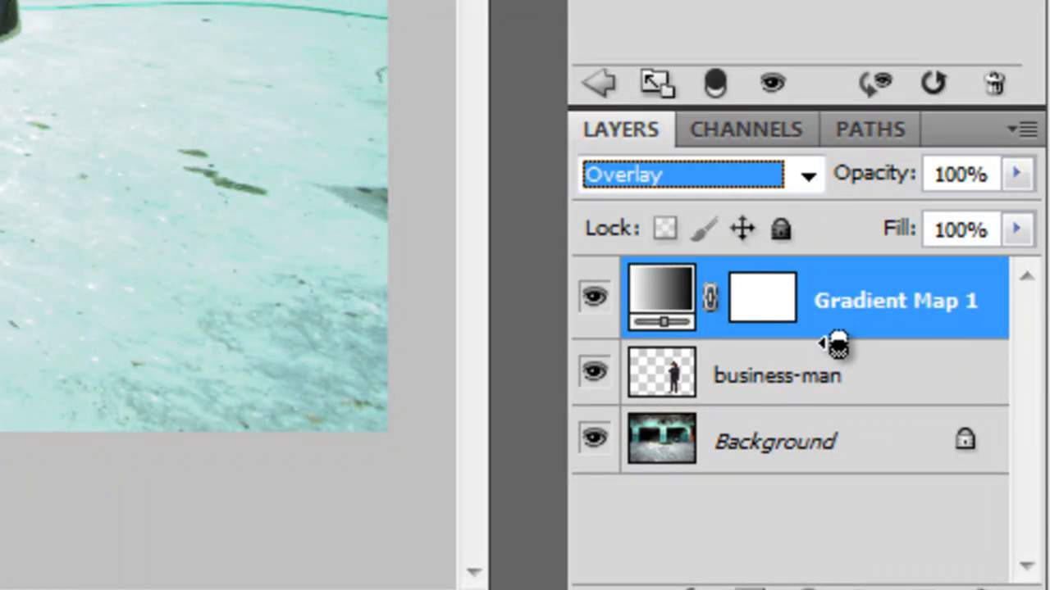
pyautogui.keyDown('alt'); pyautogui.click(833, 338); pyautogui.keyUp('alt')
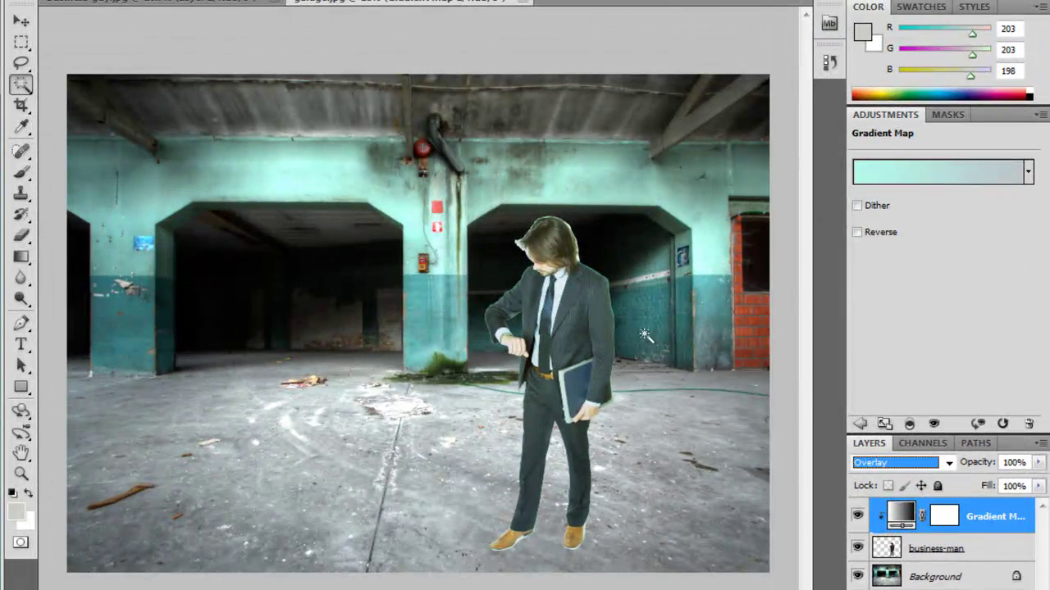
# Lower Gradient Map 1 to 58% opacity and toggle its visibility to compare, leaving it on.
pyautogui.click(1038, 465)
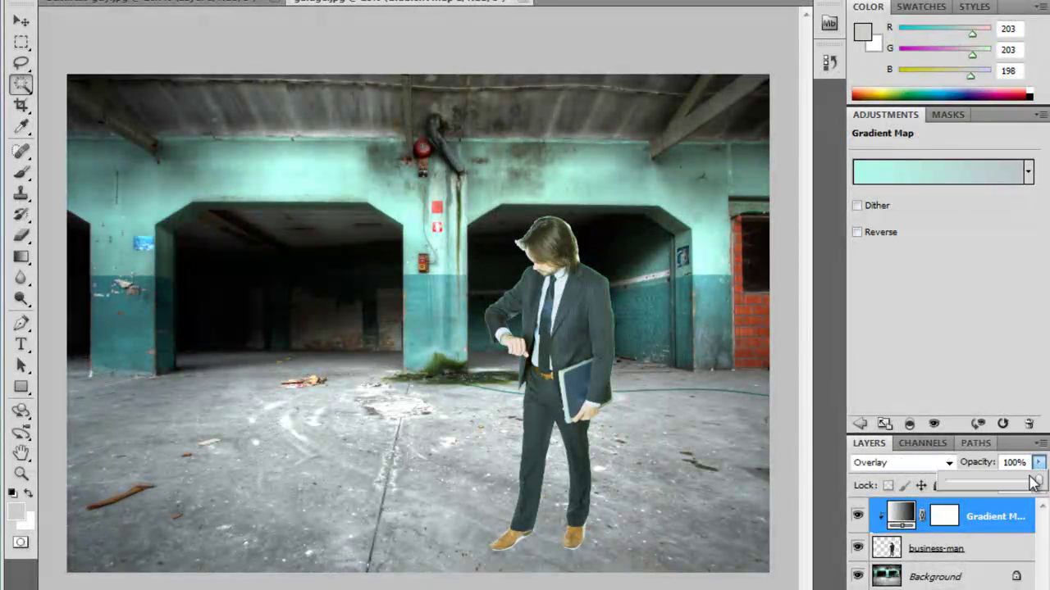
pyautogui.moveTo(1038, 489); pyautogui.dragTo(1002, 486)
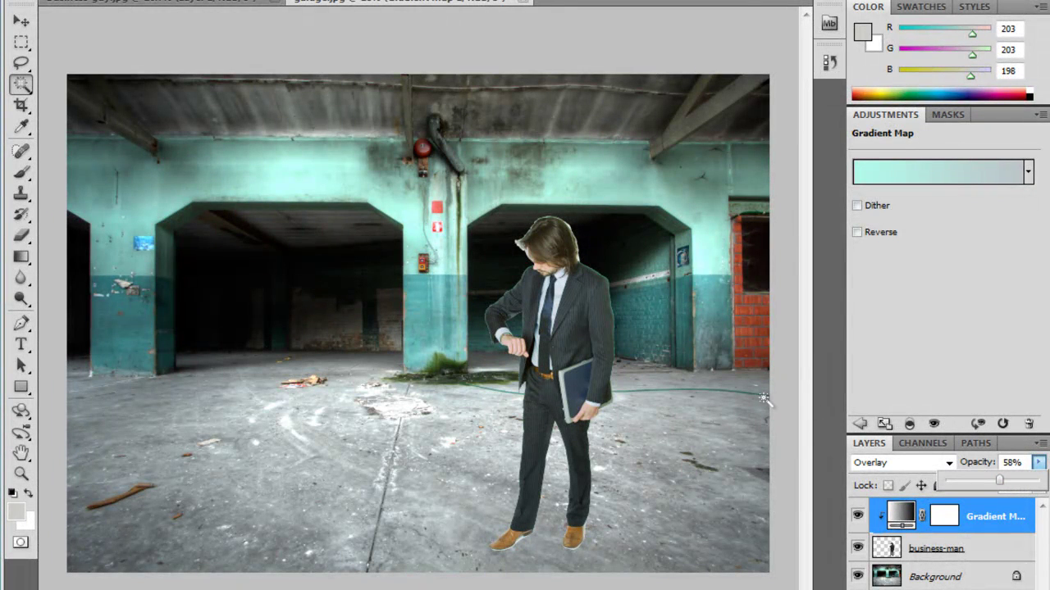
pyautogui.click(922, 410)
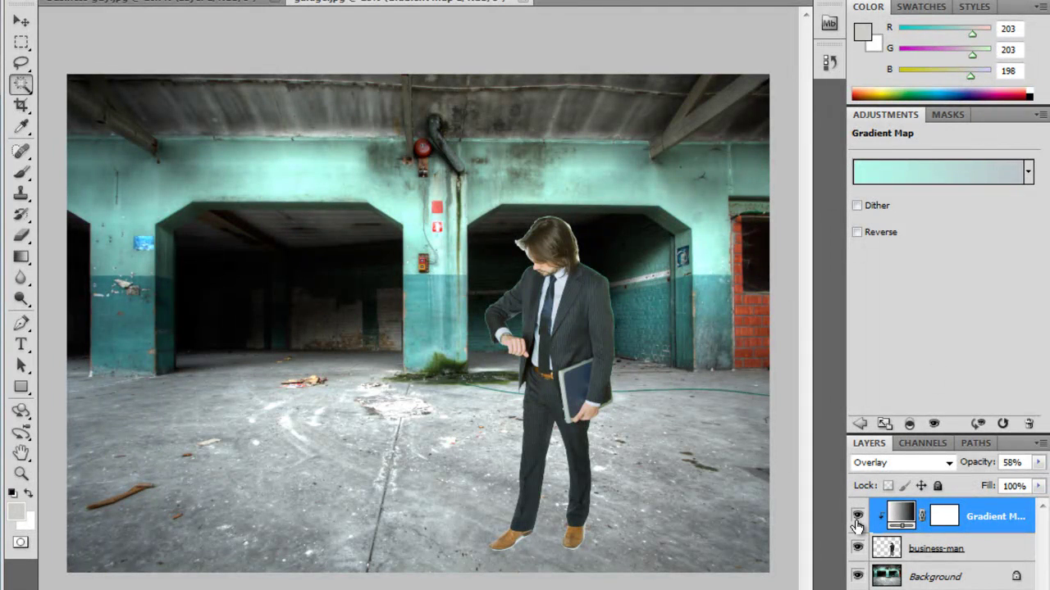
pyautogui.click(857, 518)
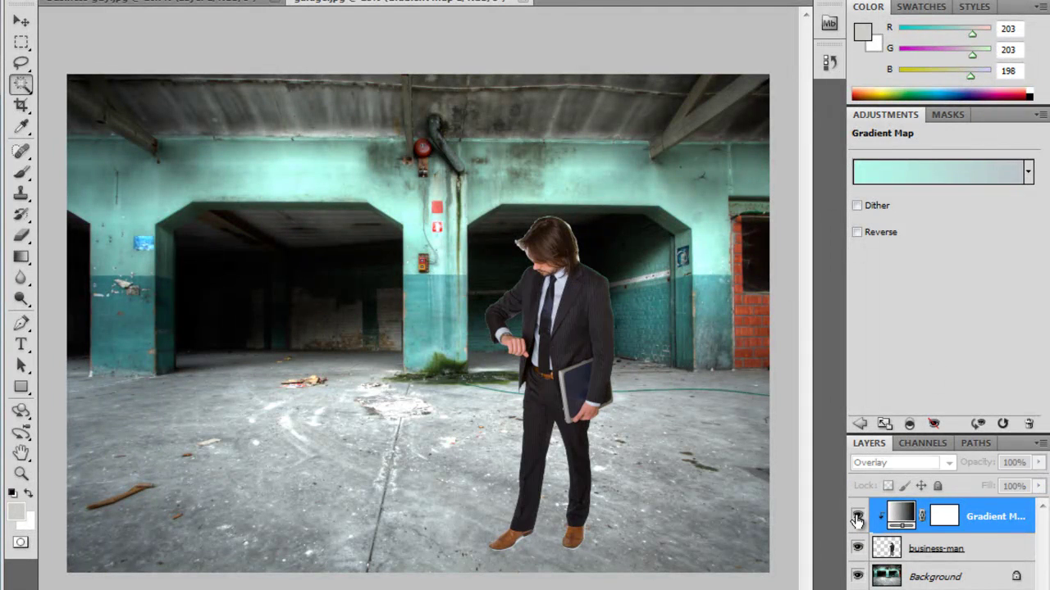
pyautogui.click(857, 517)
pyautogui.click(857, 517)
pyautogui.click(857, 518)
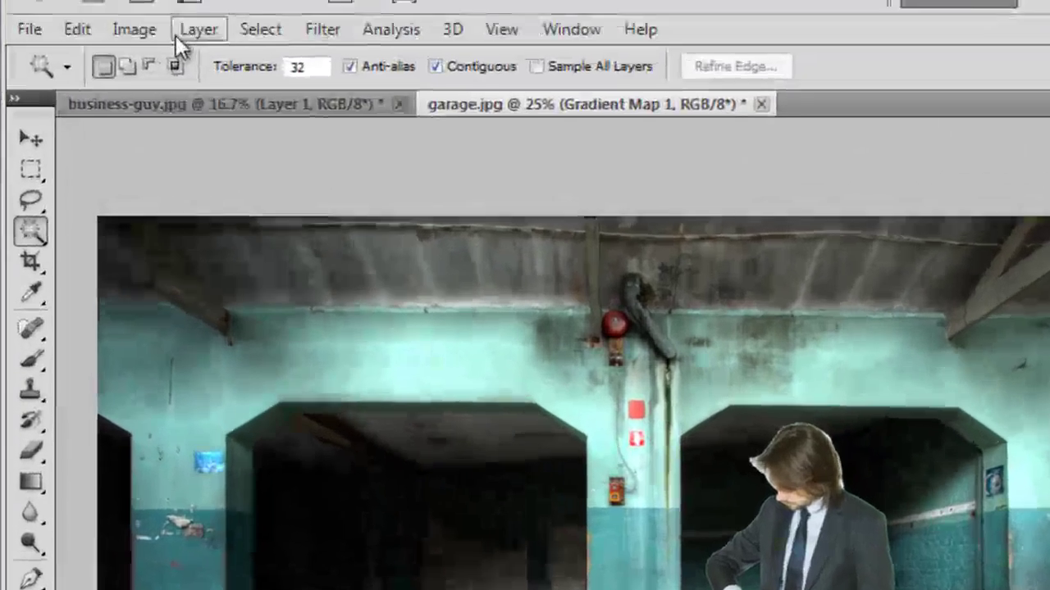
# Make business-man the active layer and apply Levels with a 0.80 midtone to darken him.
pyautogui.click(134, 28)
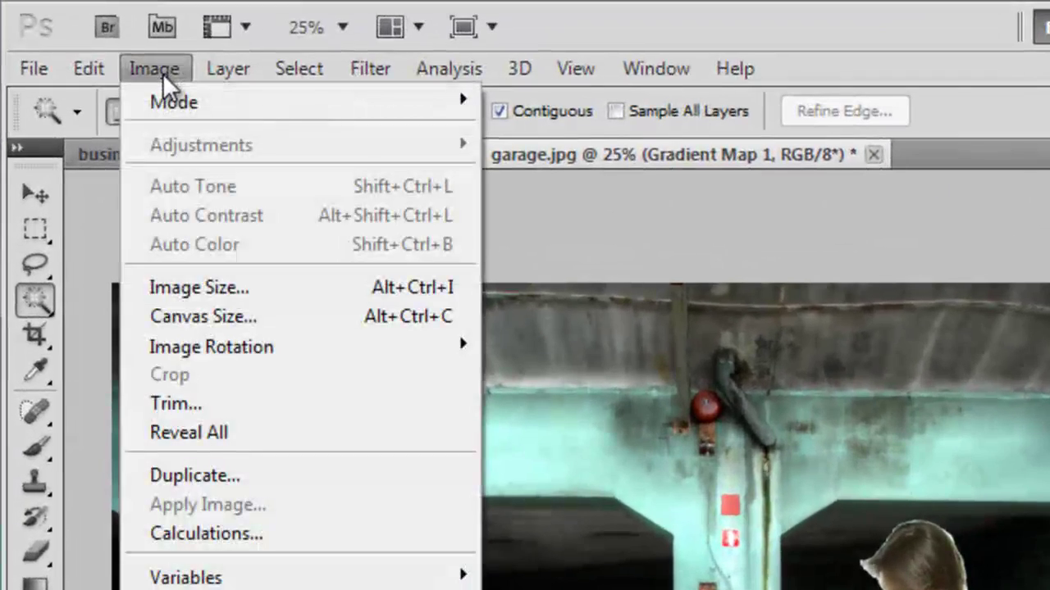
pyautogui.click(163, 73)
pyautogui.hotkey('alt', '[')
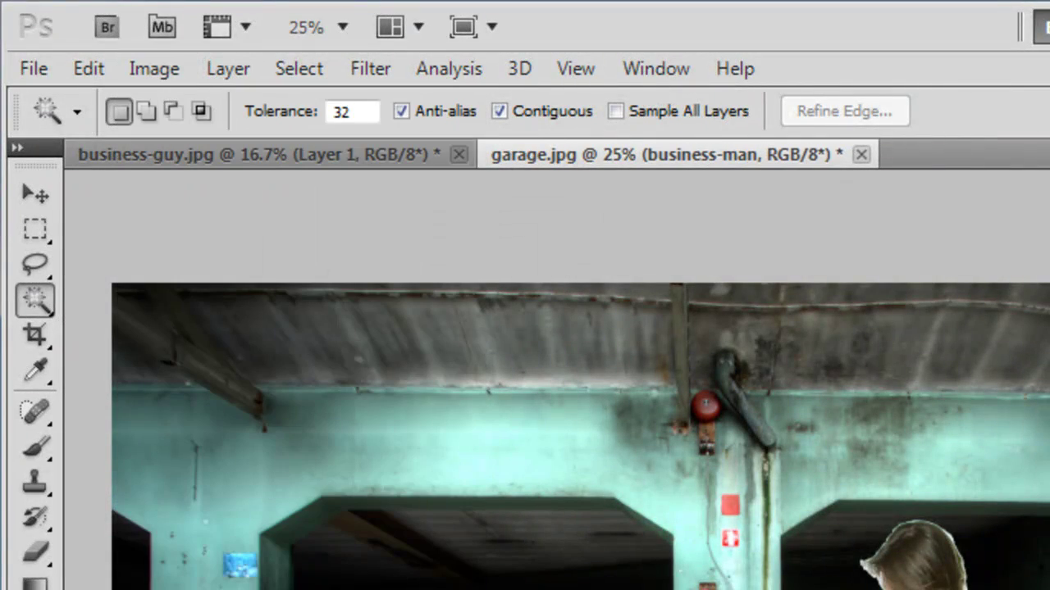
pyautogui.click(153, 69)
pyautogui.moveTo(263, 157)
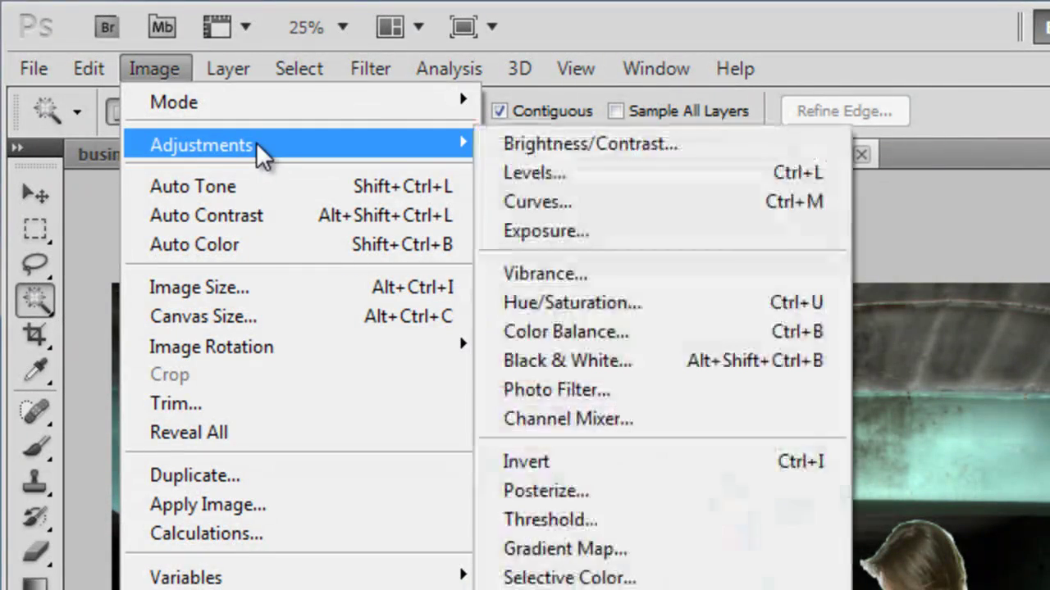
pyautogui.click(628, 204)
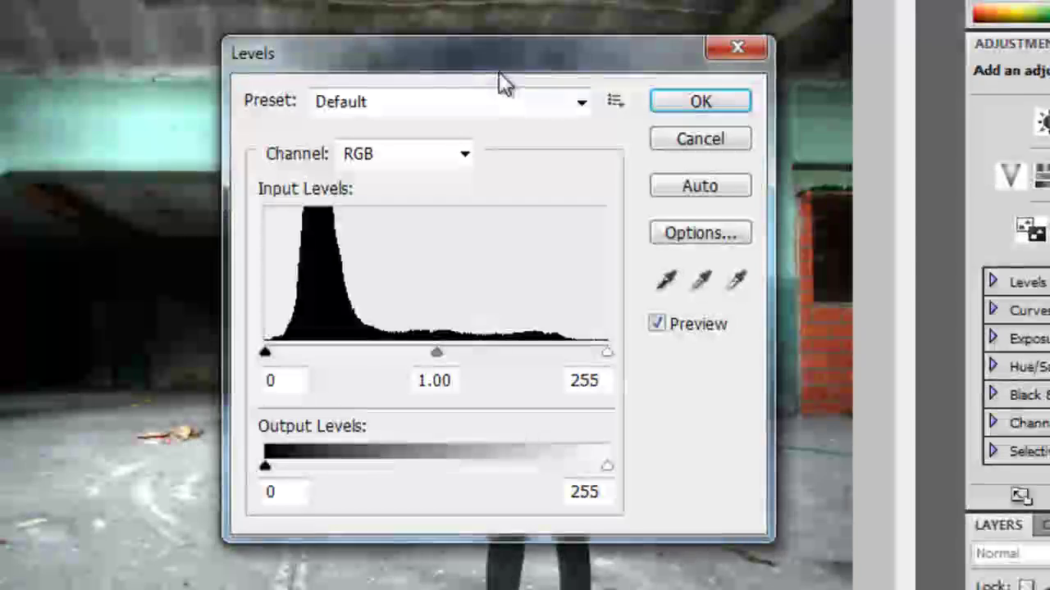
pyautogui.moveTo(497, 75); pyautogui.dragTo(1000, 75)
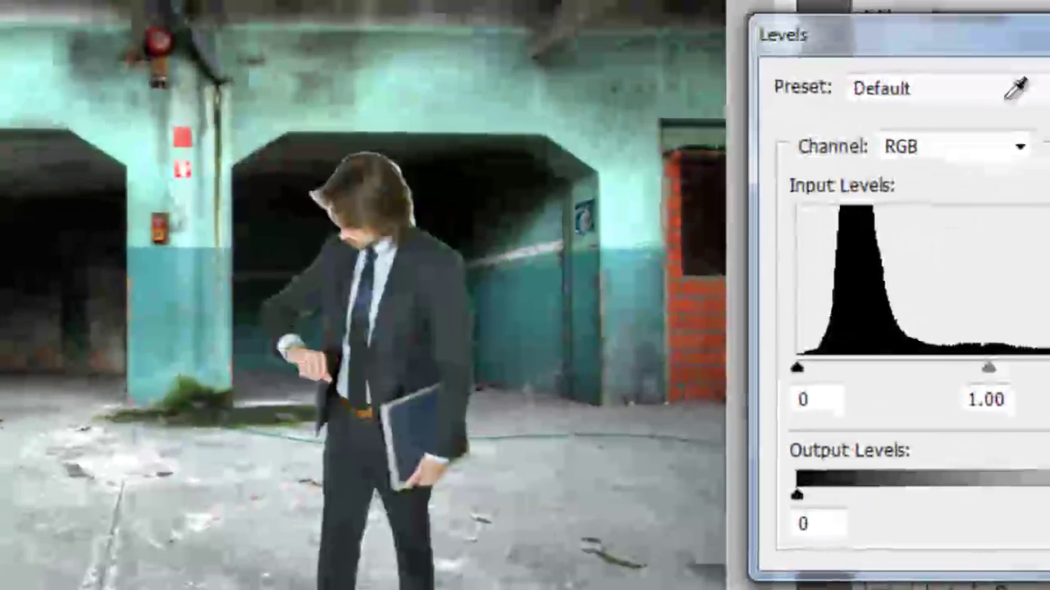
pyautogui.moveTo(785, 331); pyautogui.dragTo(811, 328)
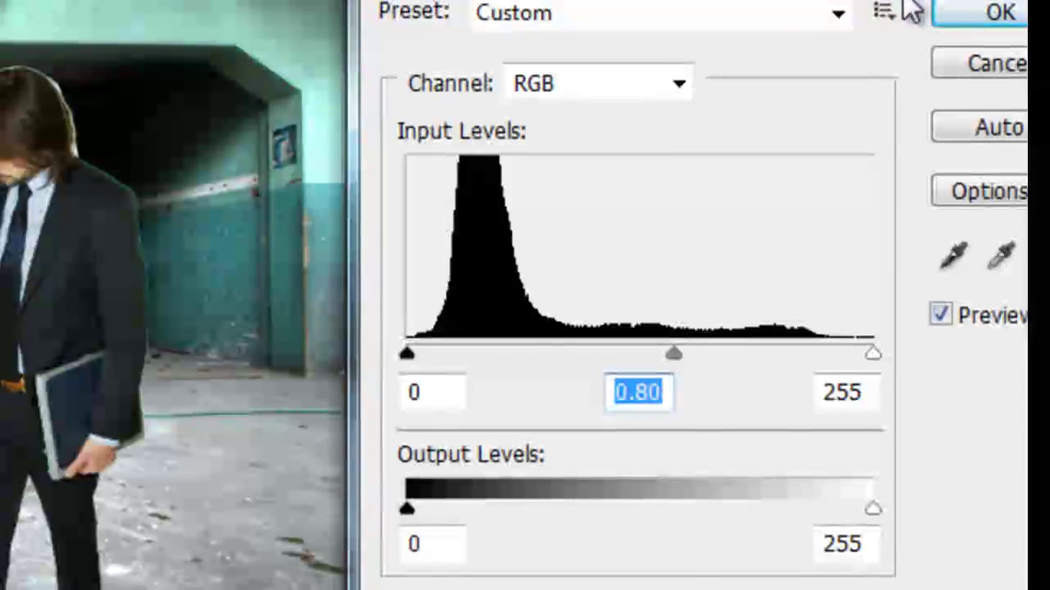
pyautogui.click(916, 12)
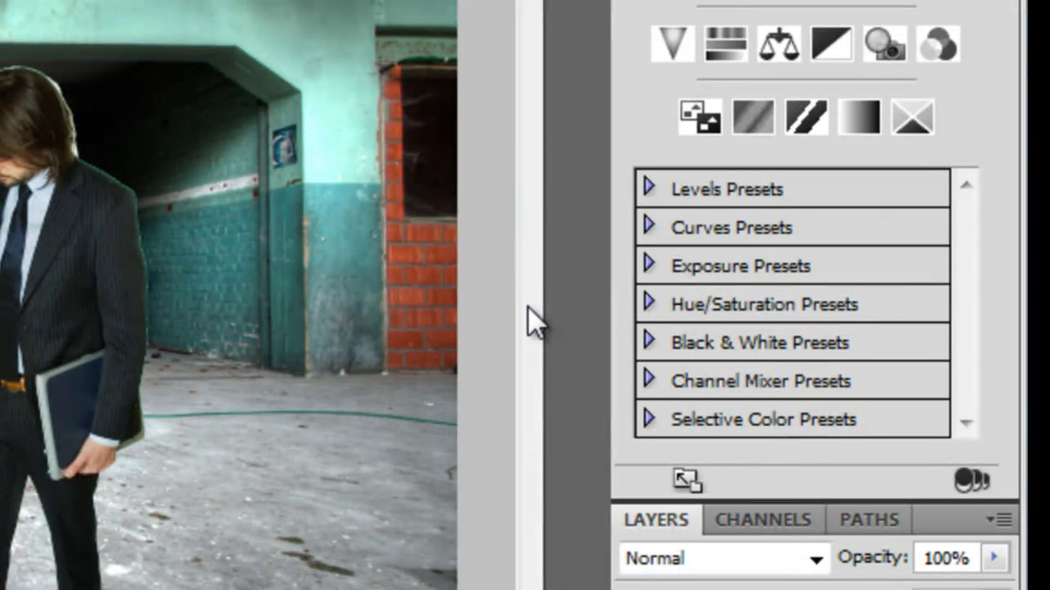